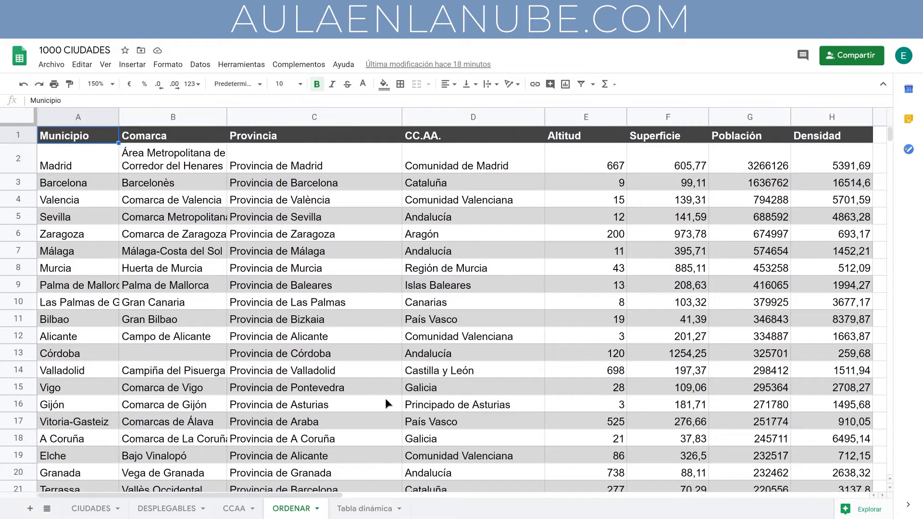
Step: Build a pivot table from ORDENAR!A1:H1001 on a new sheet, Tabla dinámica 10
click(360, 510)
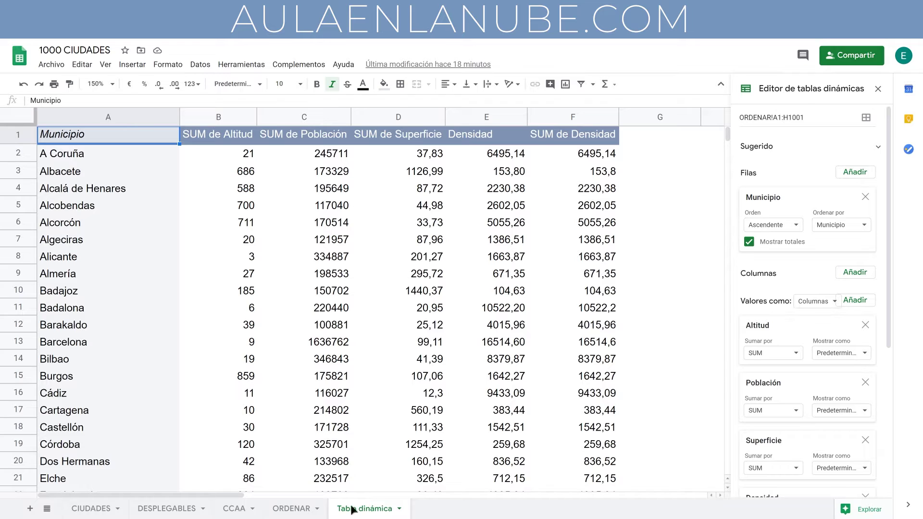
click(290, 513)
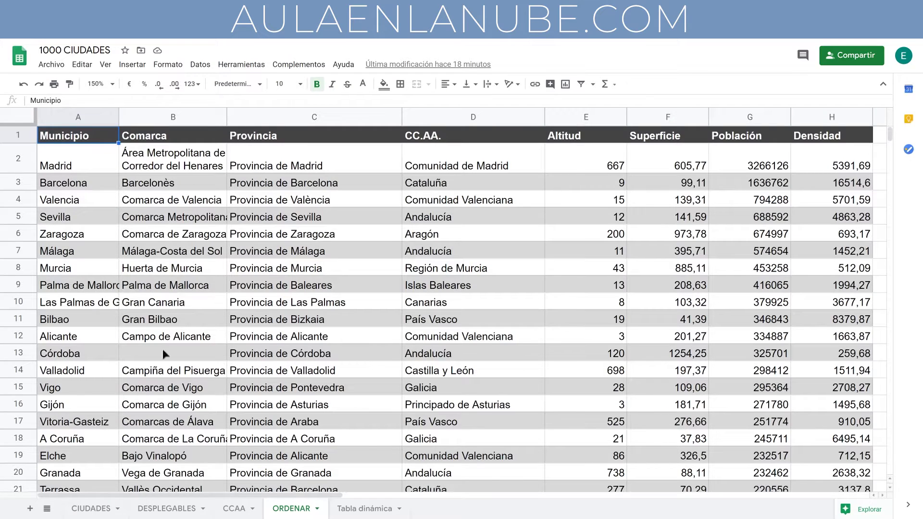
click(291, 324)
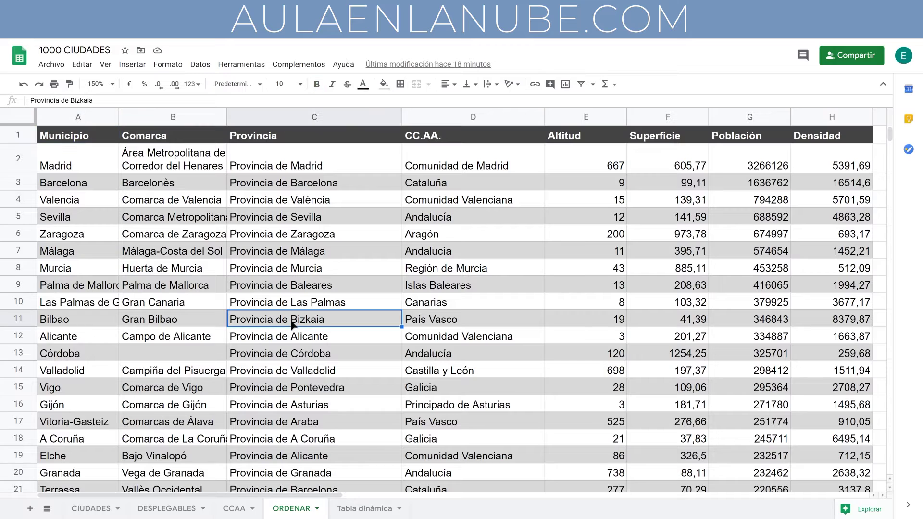
click(202, 71)
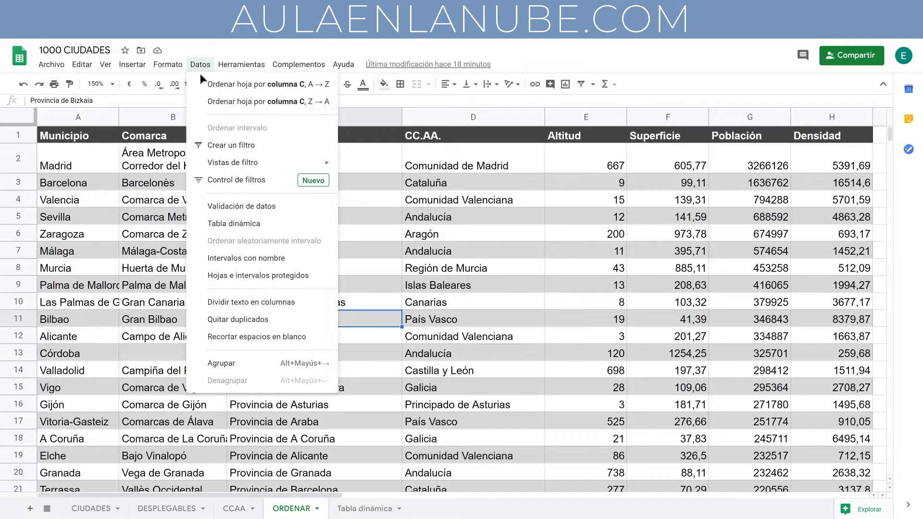
click(289, 224)
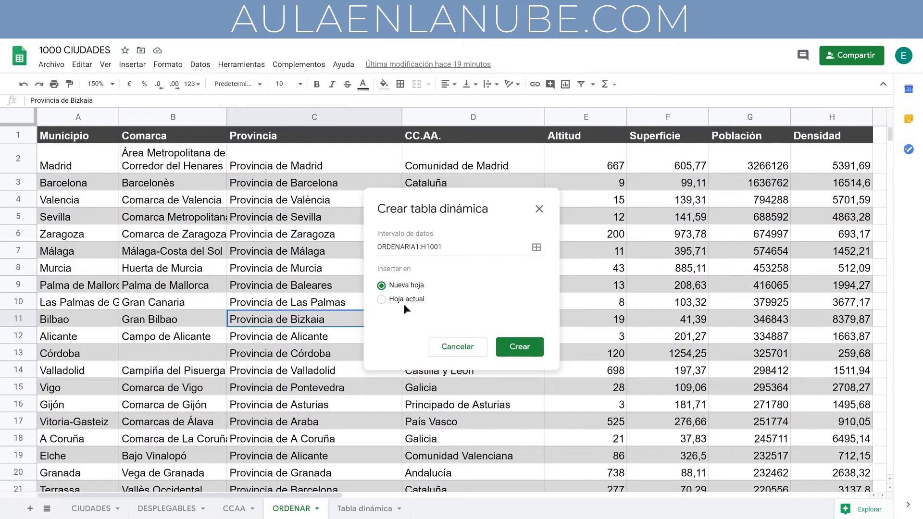
click(528, 353)
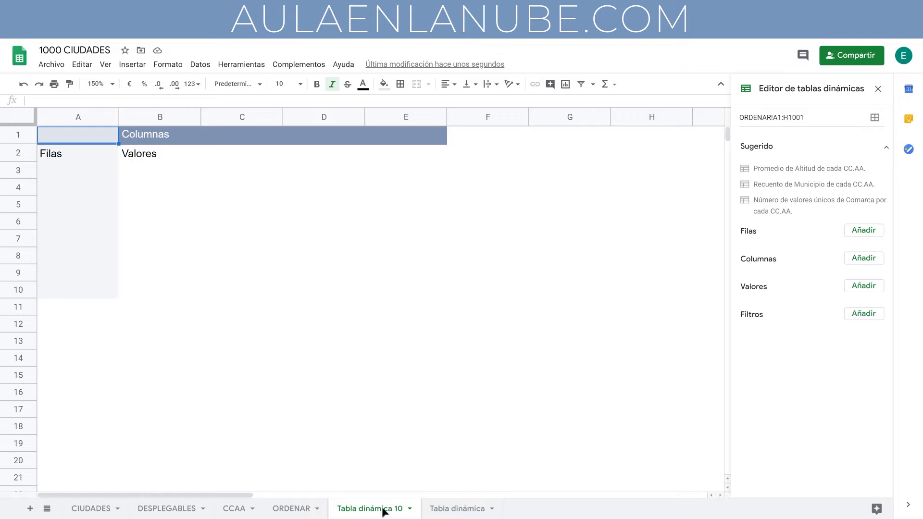
Step: Rename the Tabla dinámica 10 sheet to 'Tabla dinámica avanzada'
double_click(387, 510)
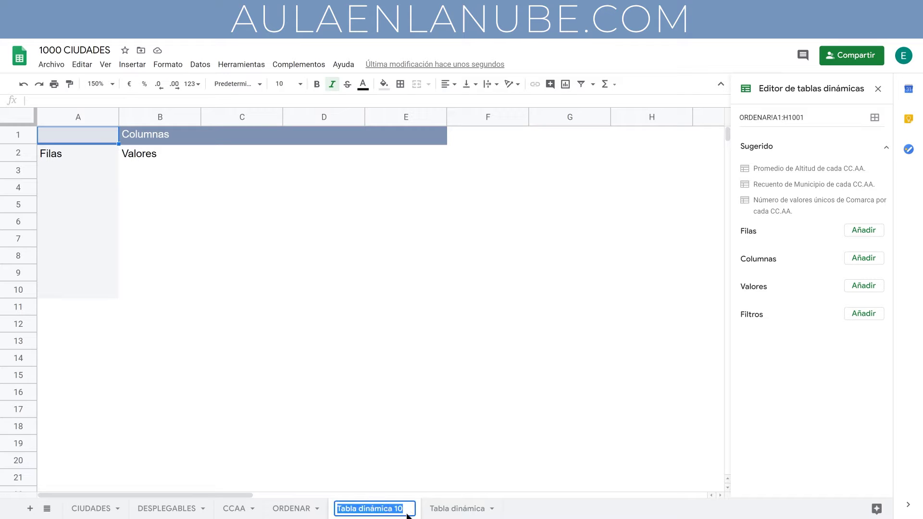
double_click(398, 509)
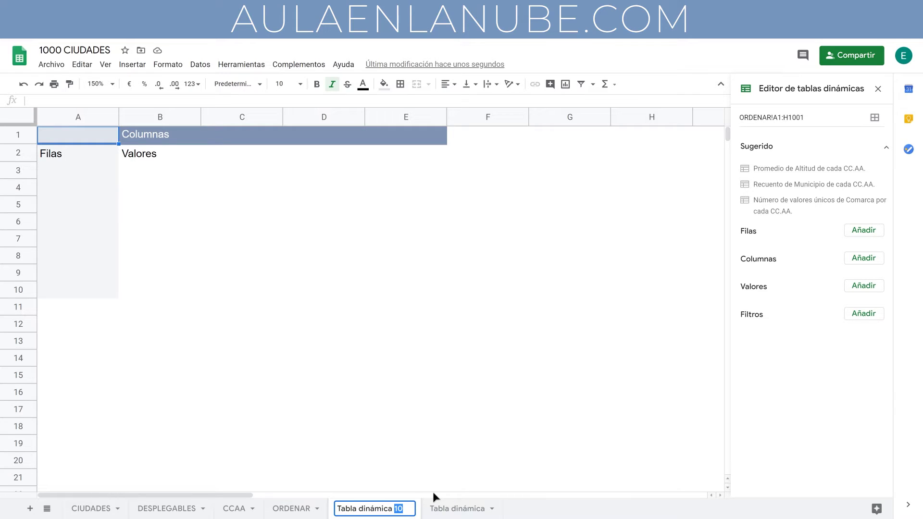
text(avan)
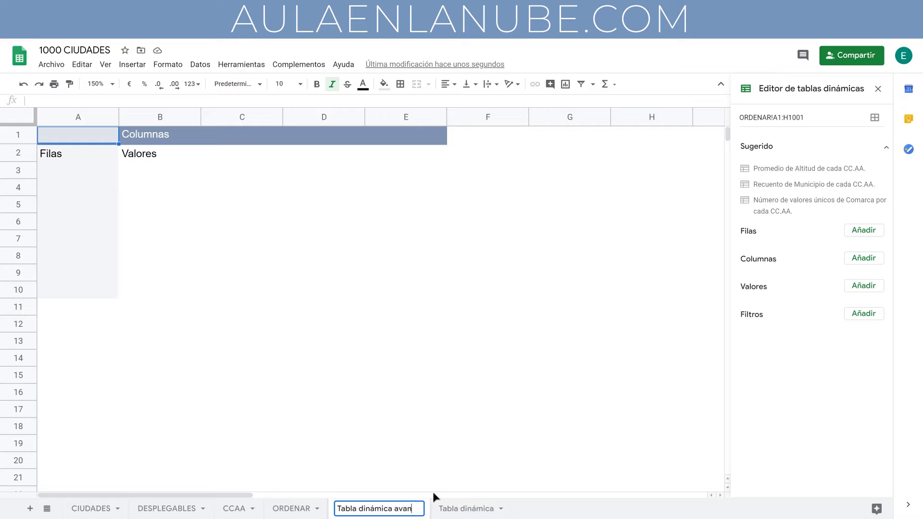
text(zada)
key(Return)
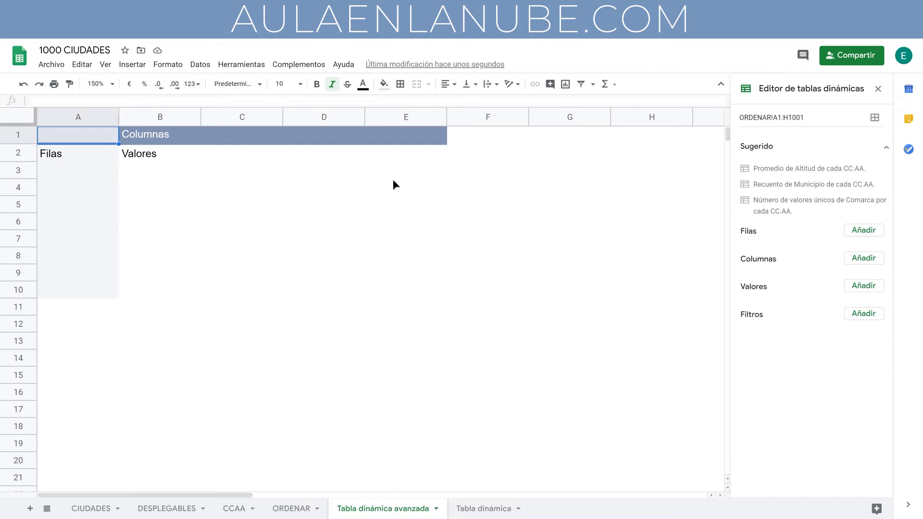
Step: Add CC.AA. as the pivot's row field, checking the ORDENAR source data
click(872, 234)
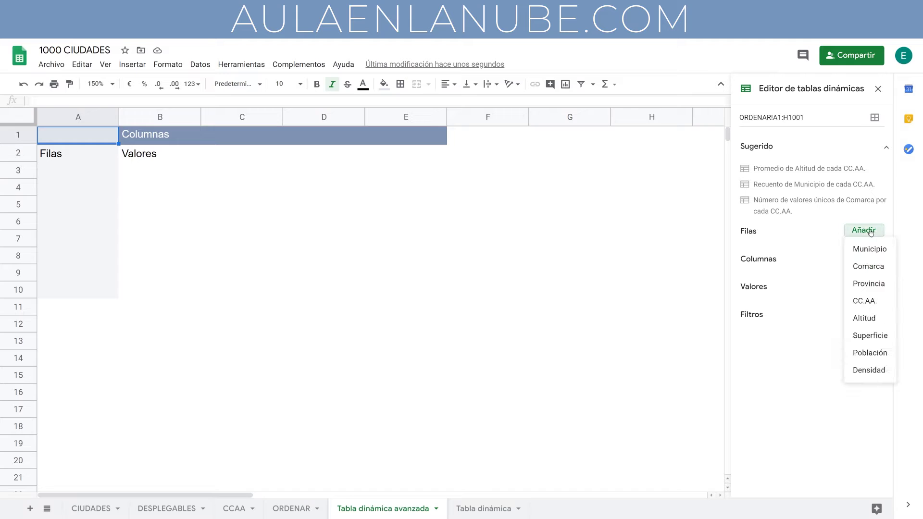
click(877, 301)
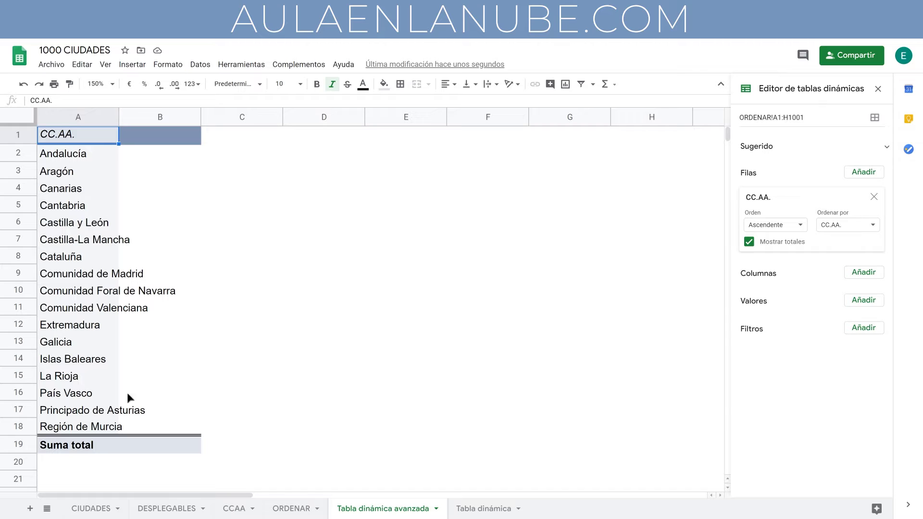
click(291, 508)
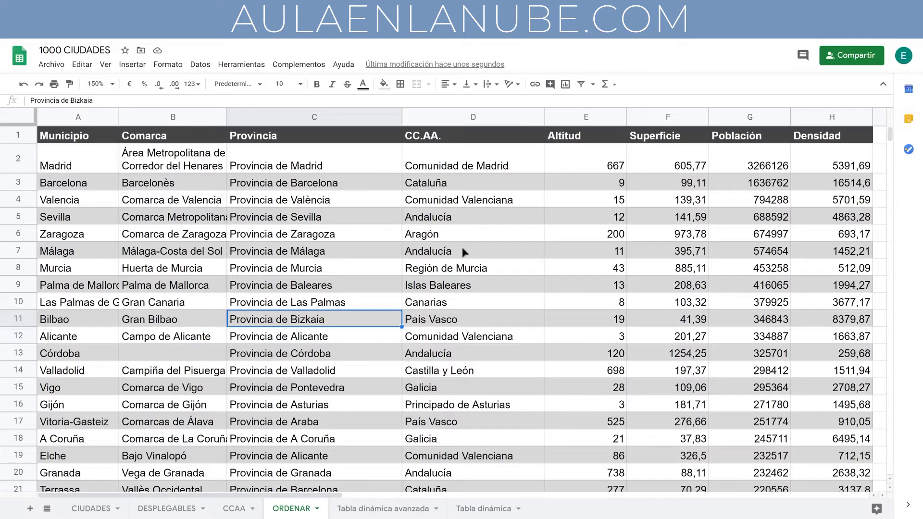
click(383, 508)
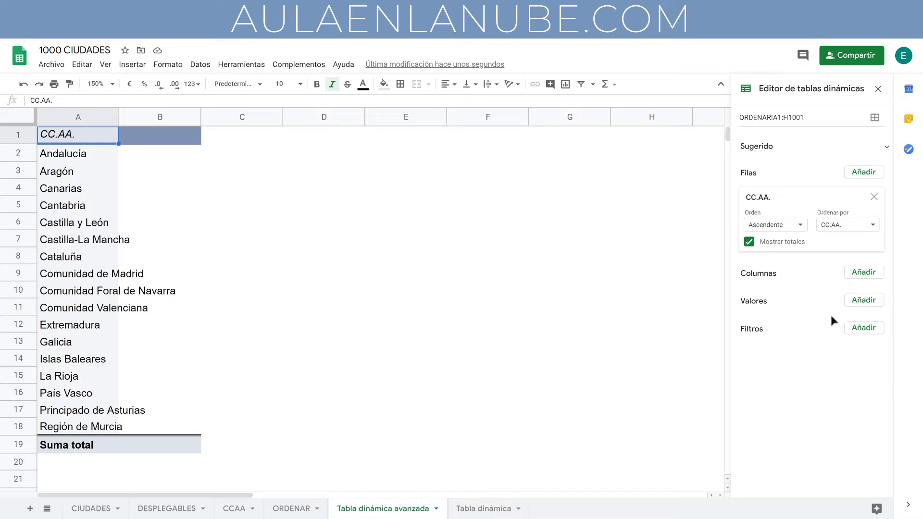
Step: Add Población as a SUM value, giving Andalucía 7015858 and a 38754889 grand total
click(871, 303)
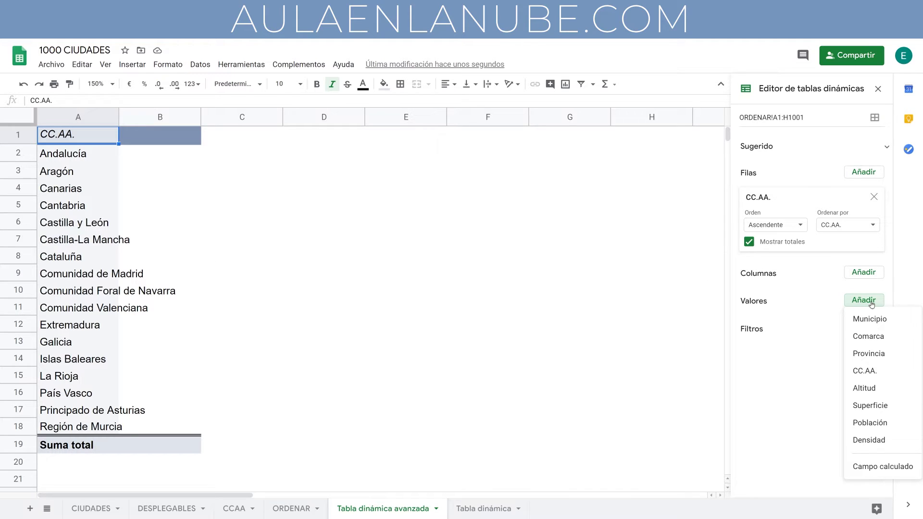
click(889, 423)
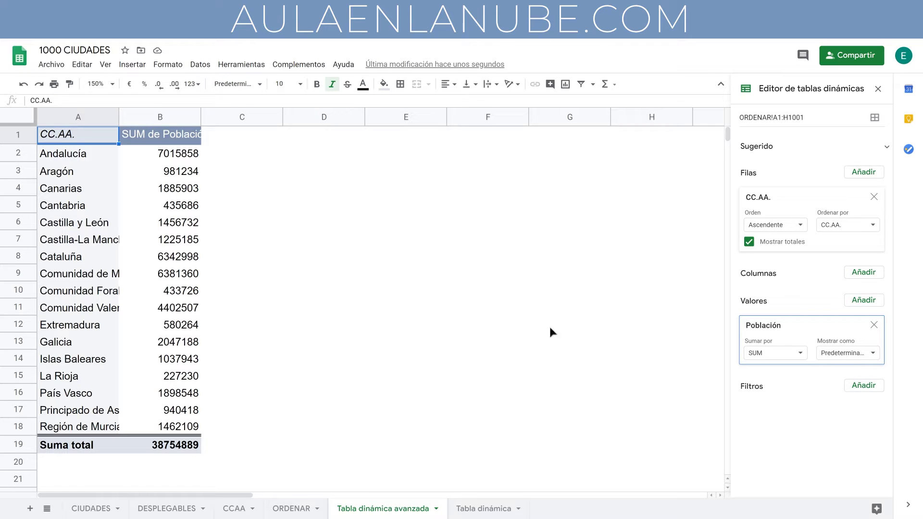
click(787, 355)
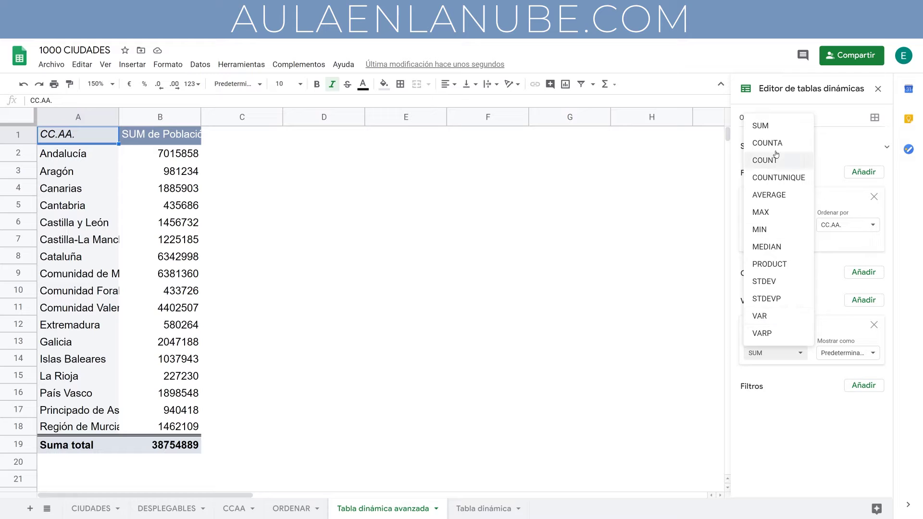
click(780, 131)
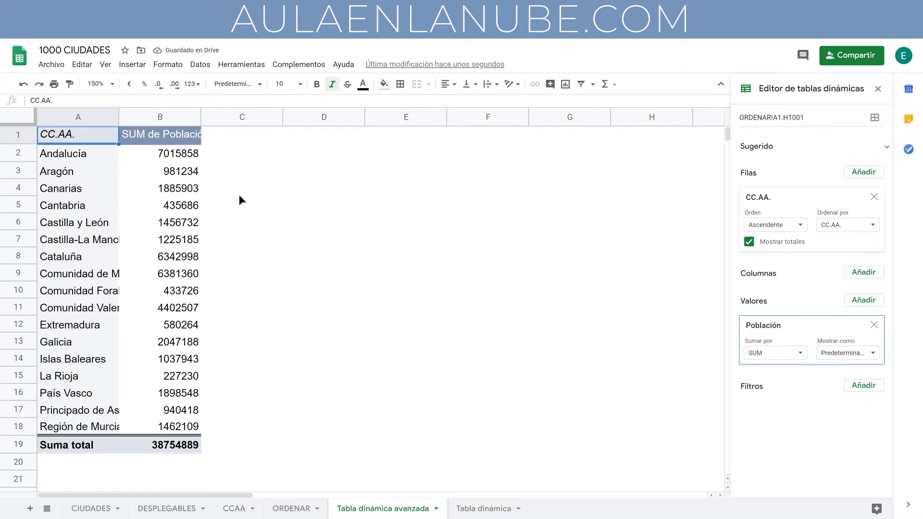
click(163, 152)
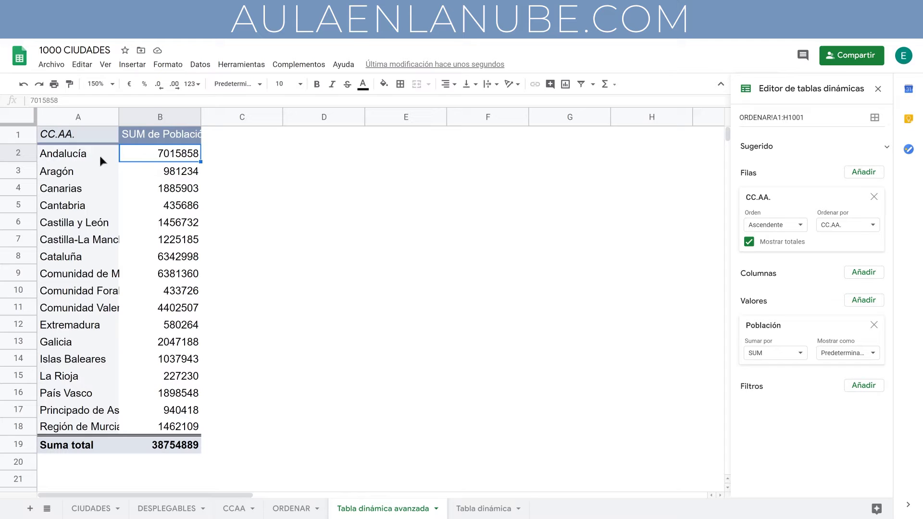
click(27, 151)
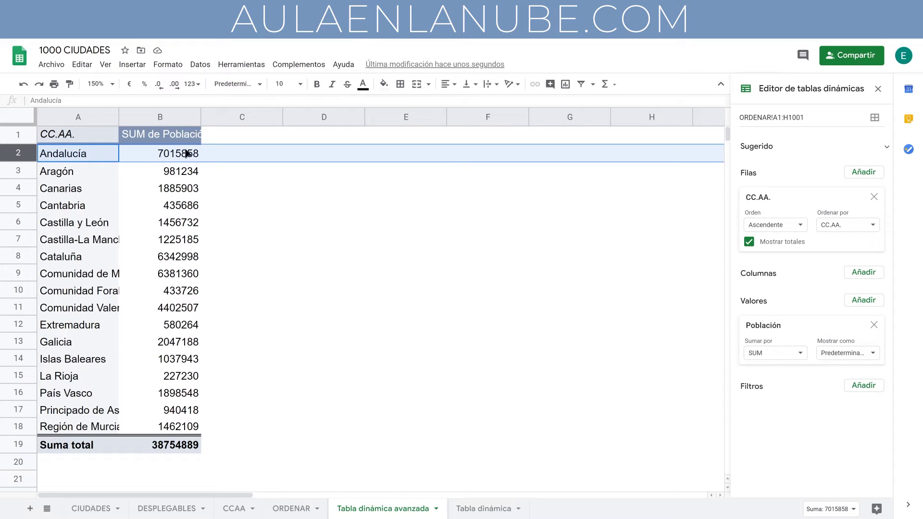
click(25, 187)
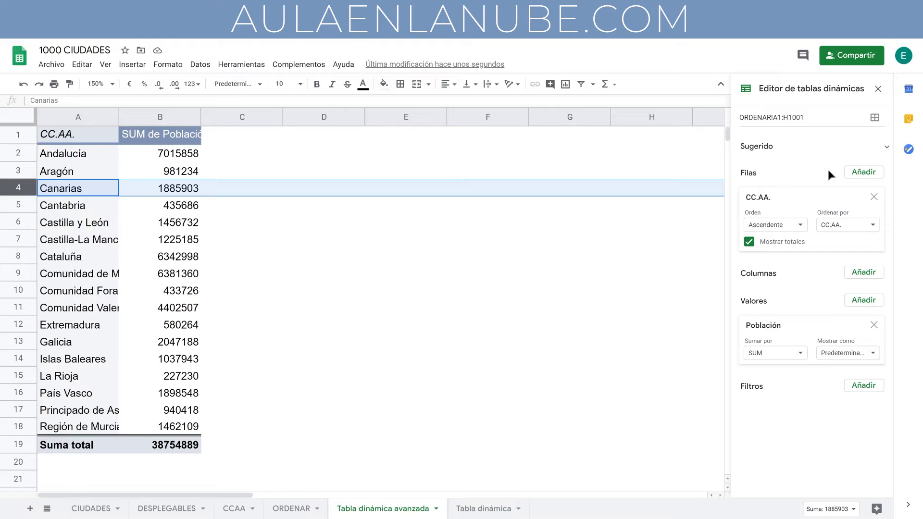
Step: Nest Provincia as a second row level and auto-fit columns A to C
click(871, 174)
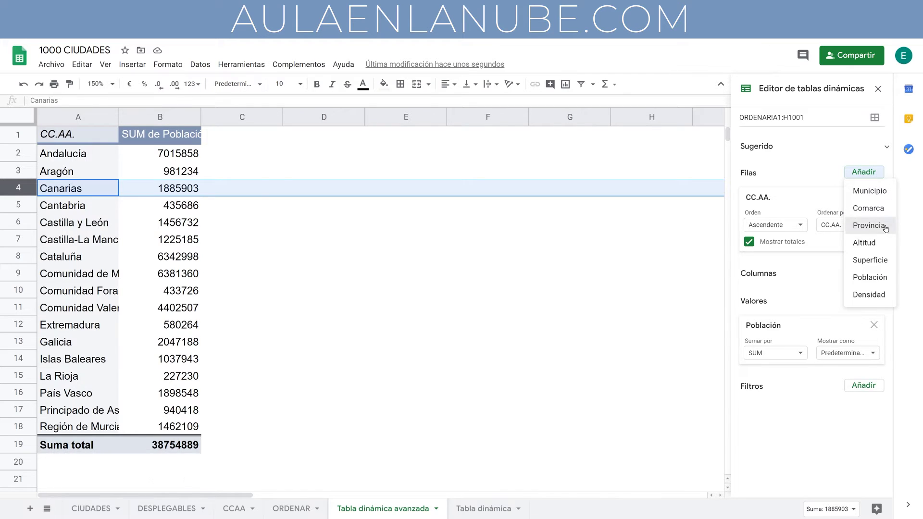
click(869, 226)
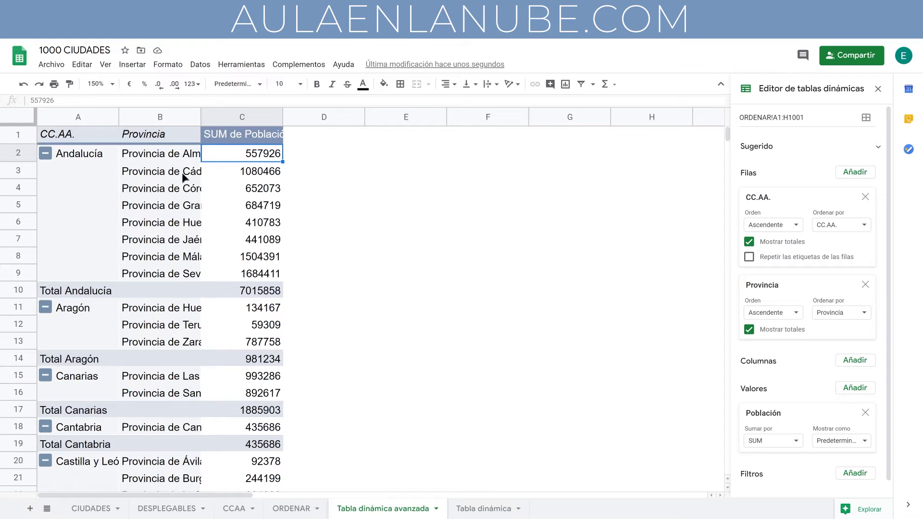
click(182, 153)
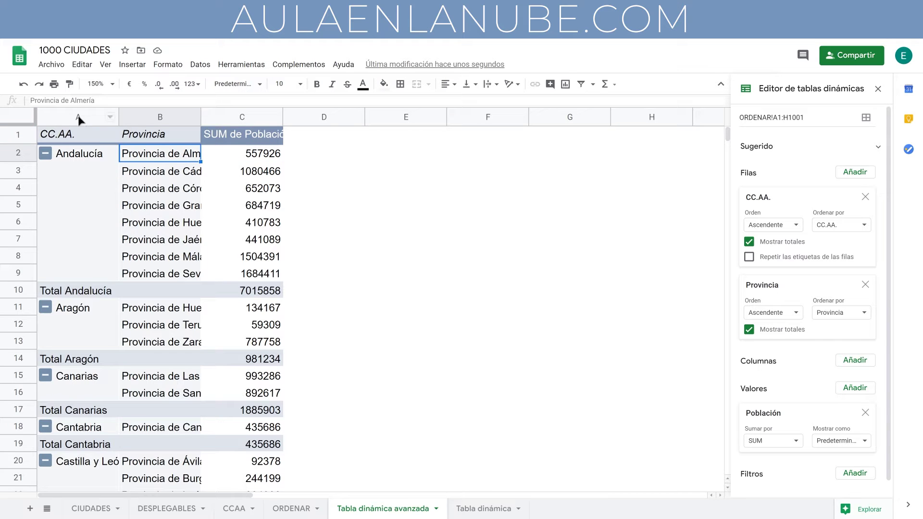
drag(79, 120, 211, 119)
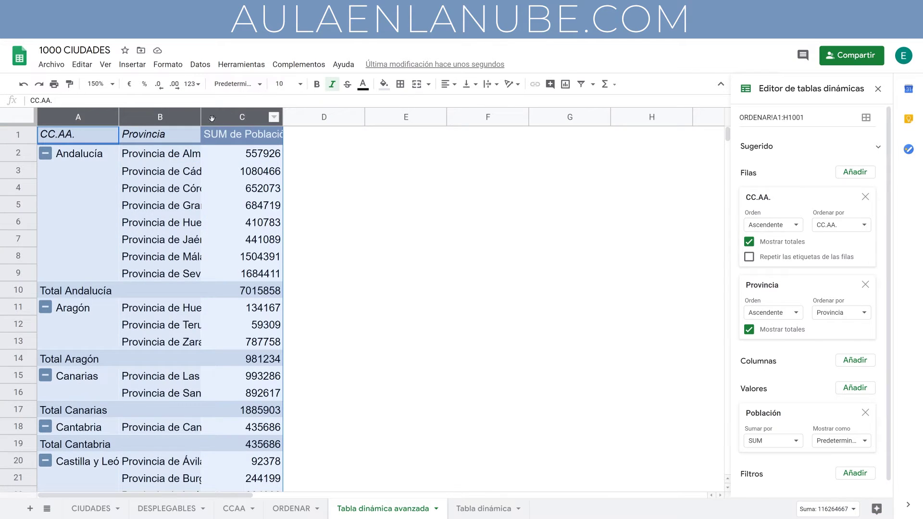
mouse_move(200, 117)
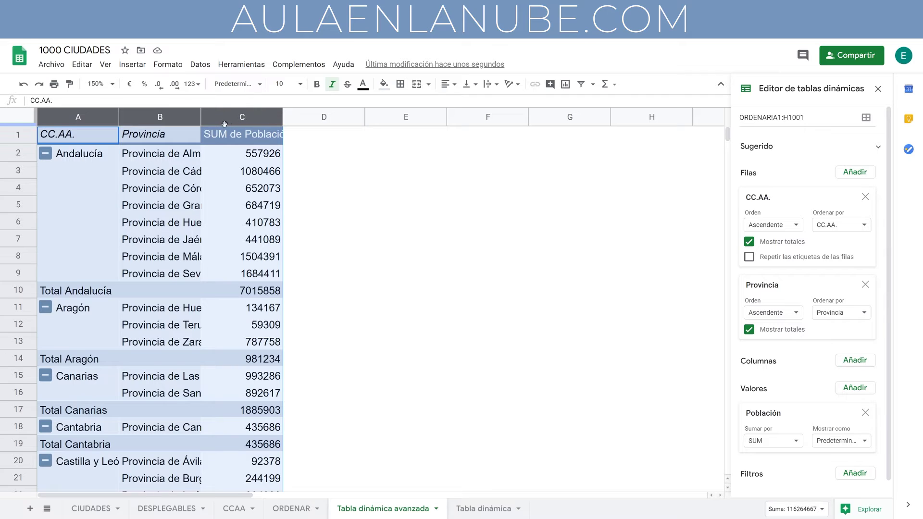
double_click(200, 116)
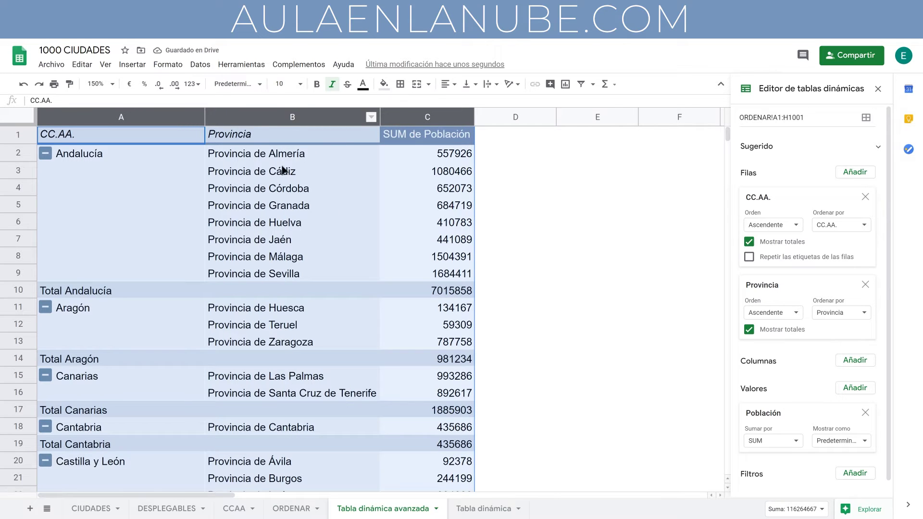
Step: Collapse all regions with 'Ocultar todo en CC.AA.', briefly expanding and re-collapsing Comunidad Valenciana
click(170, 157)
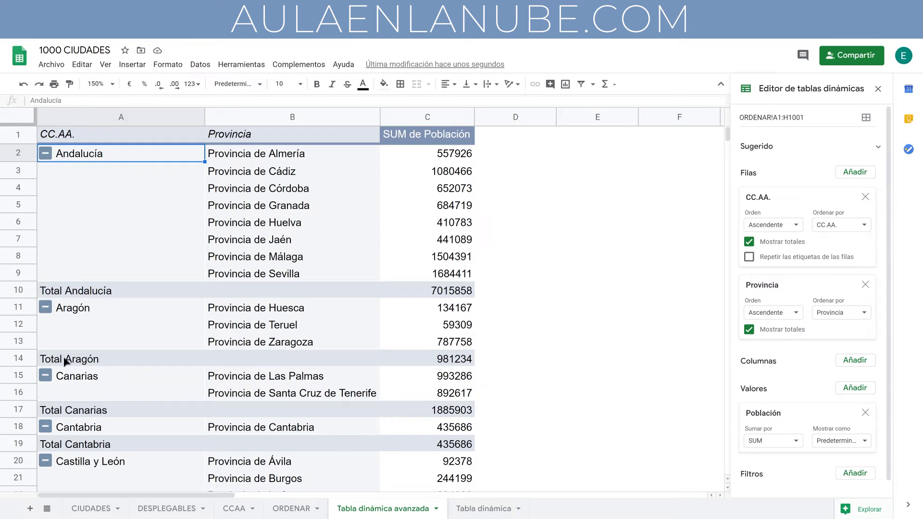
right_click(48, 156)
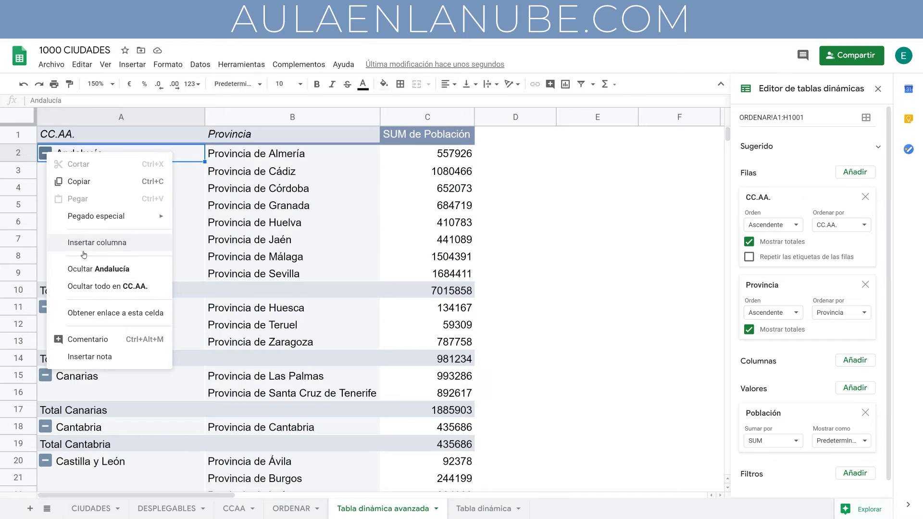
click(83, 288)
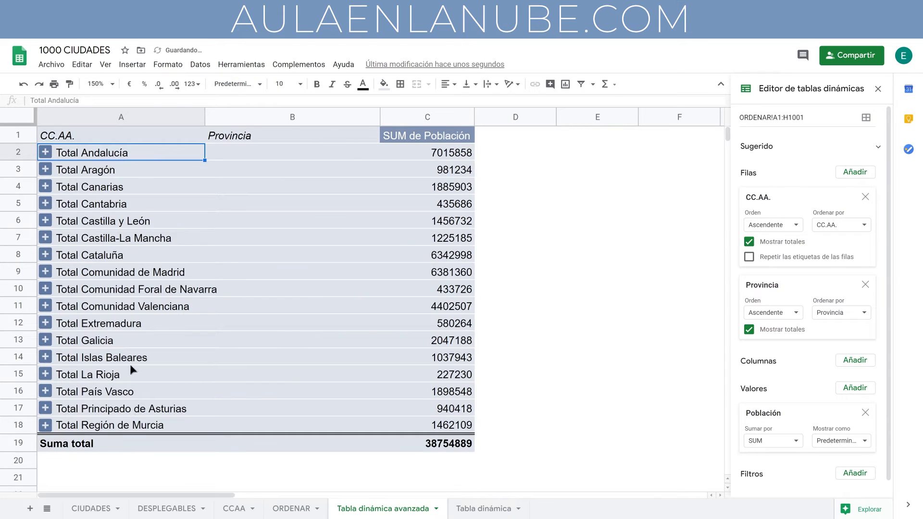
click(45, 306)
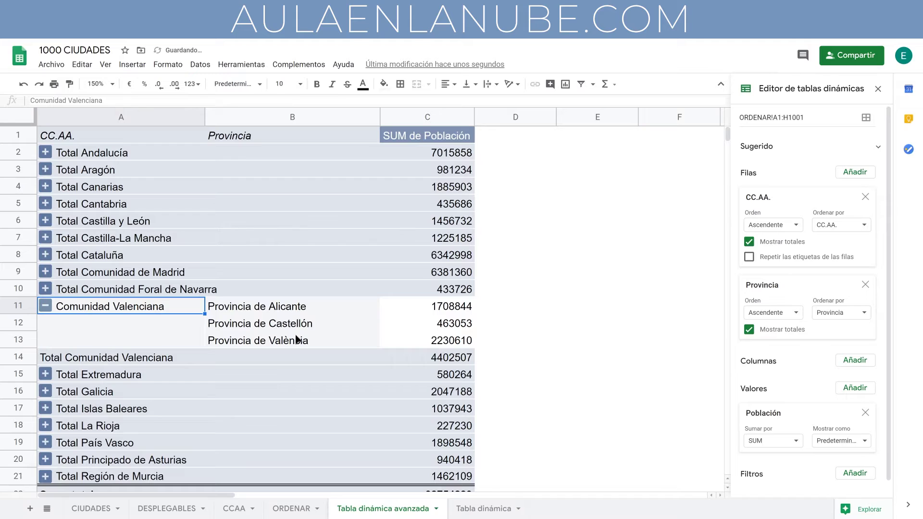
key(ctrl+z)
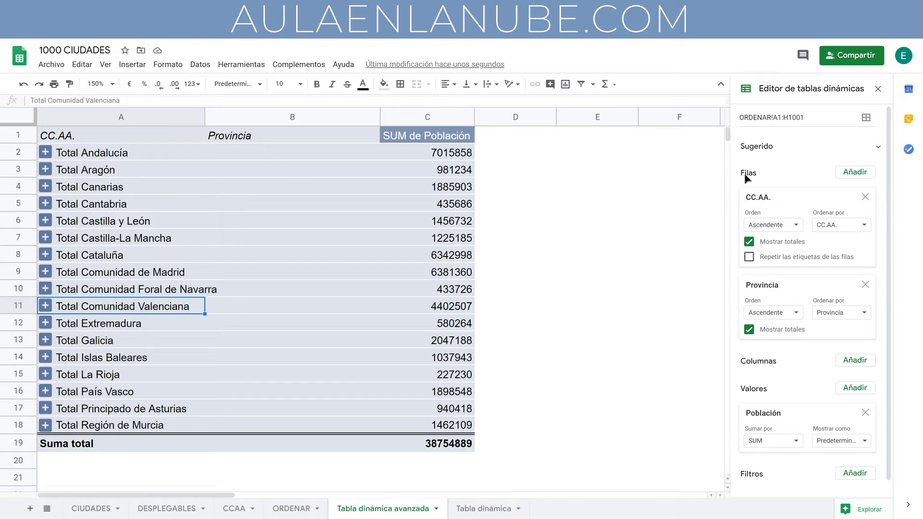
Step: Add Municipio as a third row level and expand Comunidad Valenciana to list Alicante's municipalities
click(857, 172)
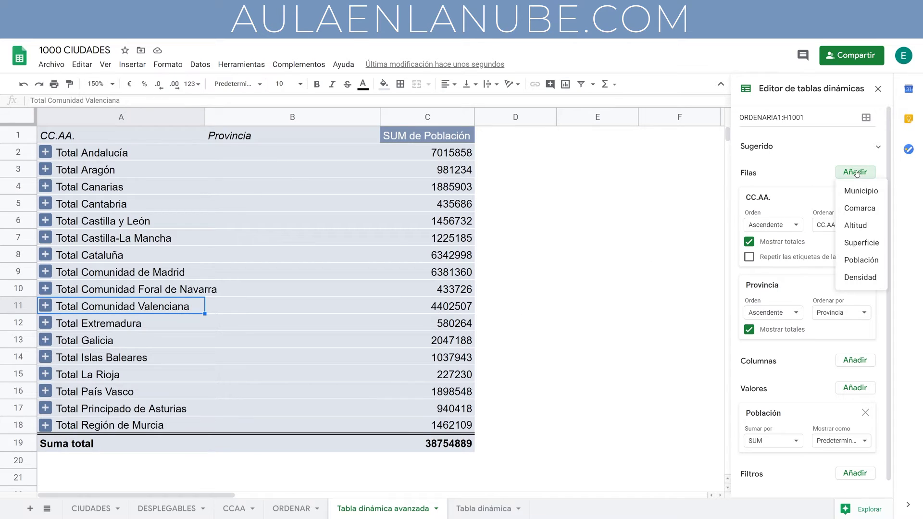
click(859, 191)
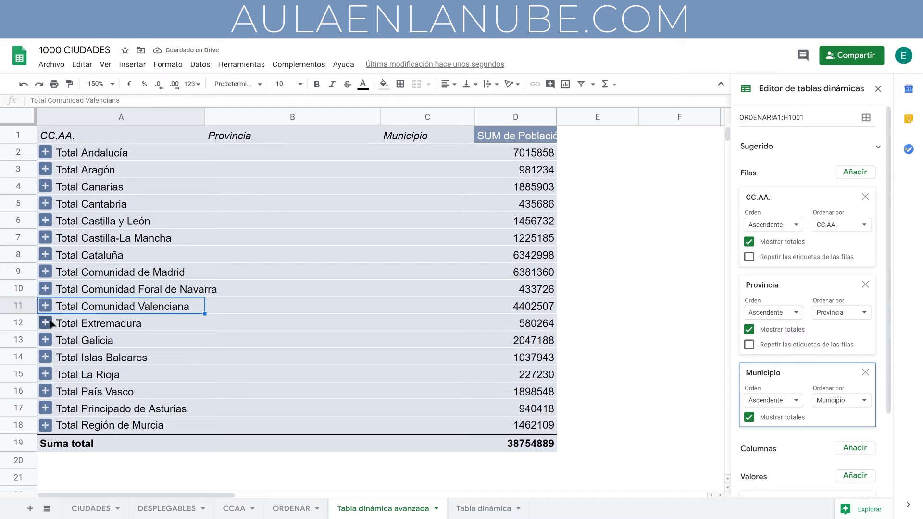
click(45, 306)
scroll(229, 189, down, 3)
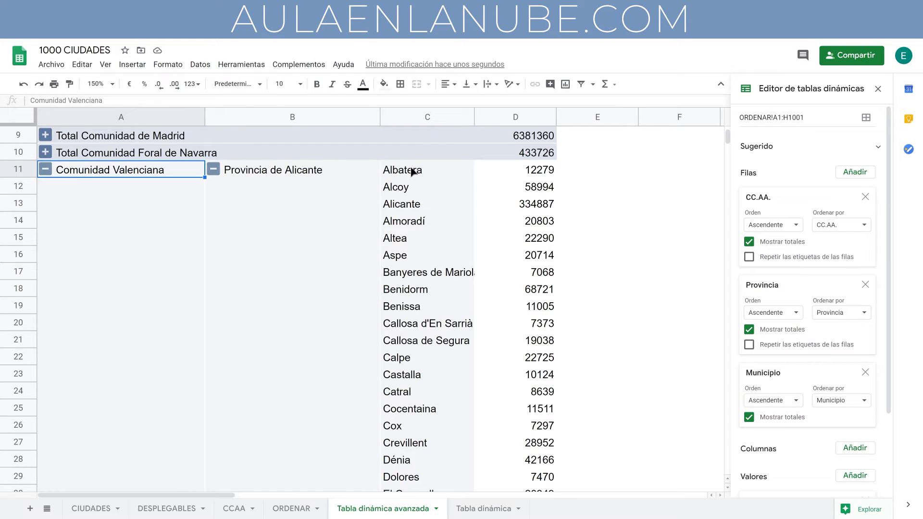
mouse_move(427, 117)
scroll(423, 216, down, 4)
scroll(437, 250, up, 4)
scroll(361, 268, up, 3)
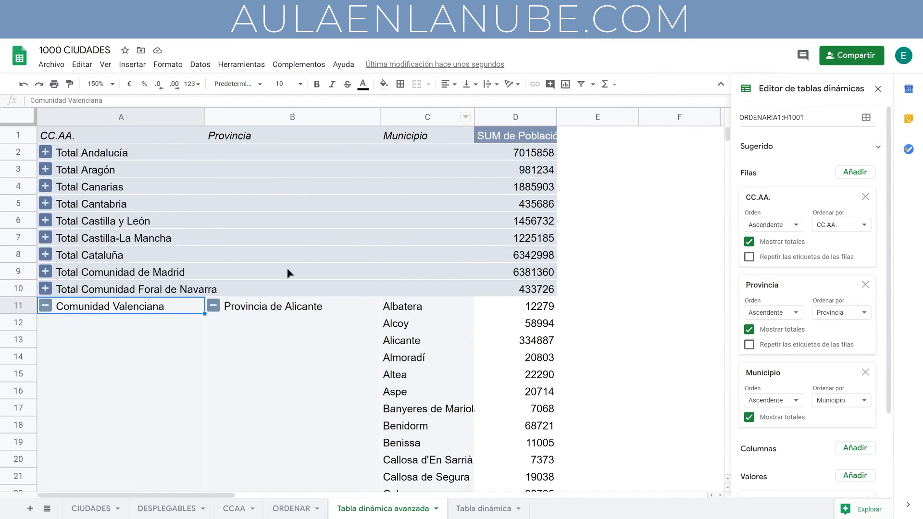
right_click(208, 310)
Step: Collapse every province group using 'Ocultar todo en Provincia'
click(188, 317)
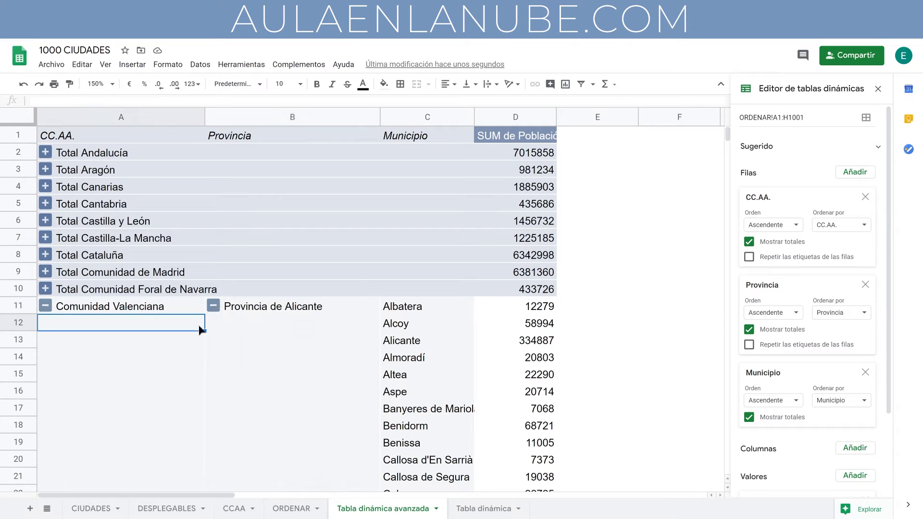
right_click(212, 309)
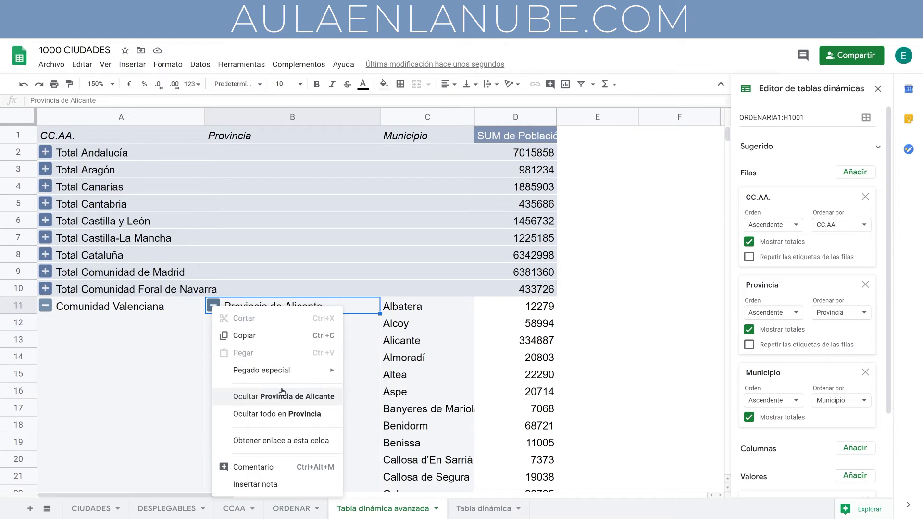
click(263, 416)
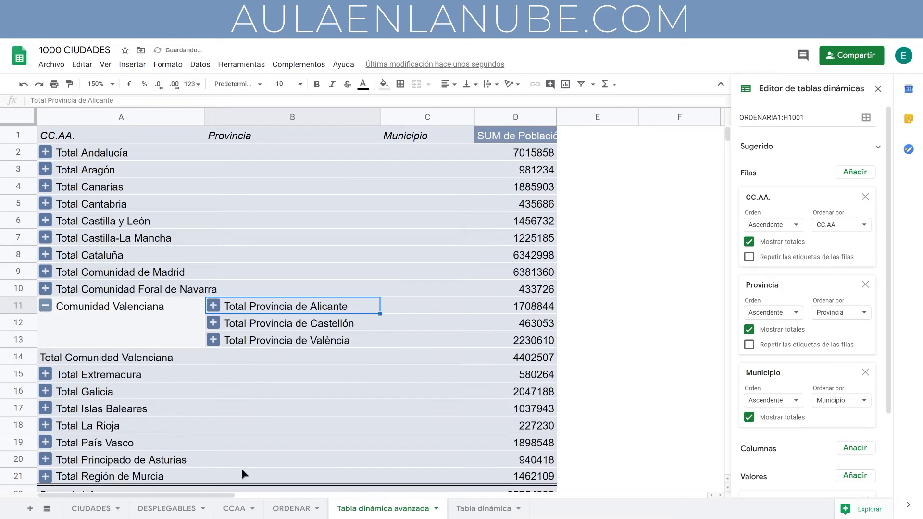
Step: Expand Provincia de Castellón to view its municipalities, then collapse it back to 463053
scroll(203, 328, down, 2)
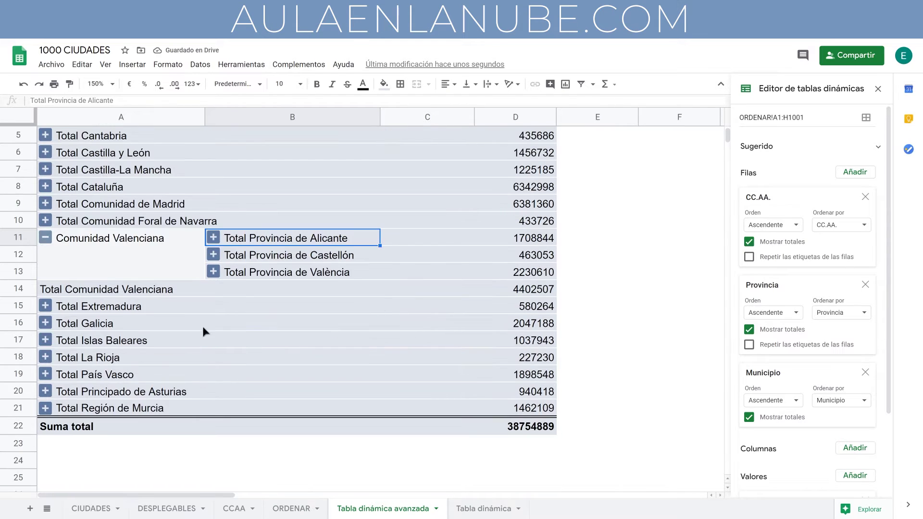
click(213, 255)
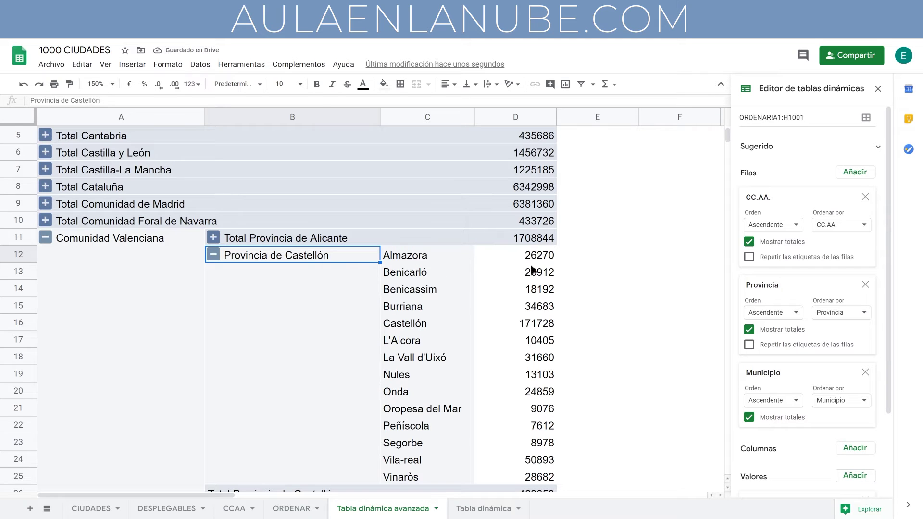
scroll(532, 361, down, 4)
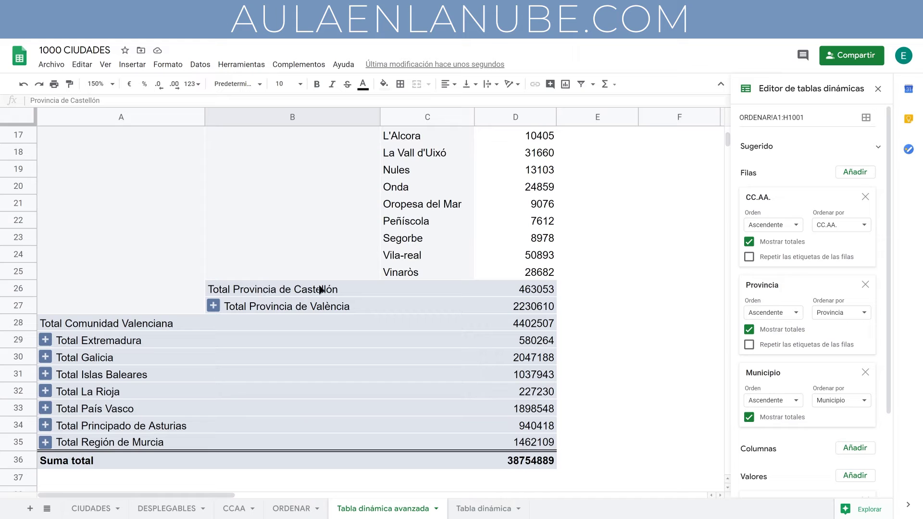
scroll(368, 296, up, 1)
scroll(368, 296, up, 3)
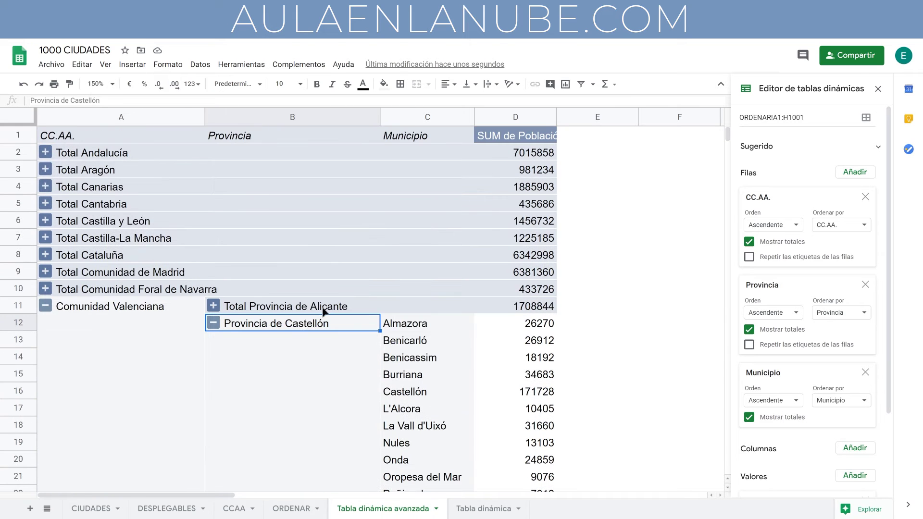
click(213, 325)
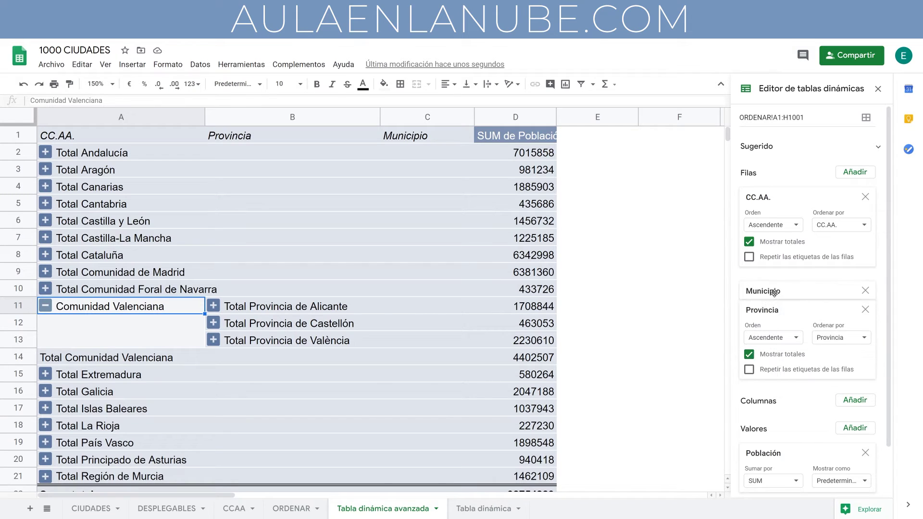
Step: Try Municipio above Provincia, restore Provincia first, and expand Aragón: Huesca 134167, Teruel 59309, Zaragoza 787758
drag(774, 376, 772, 287)
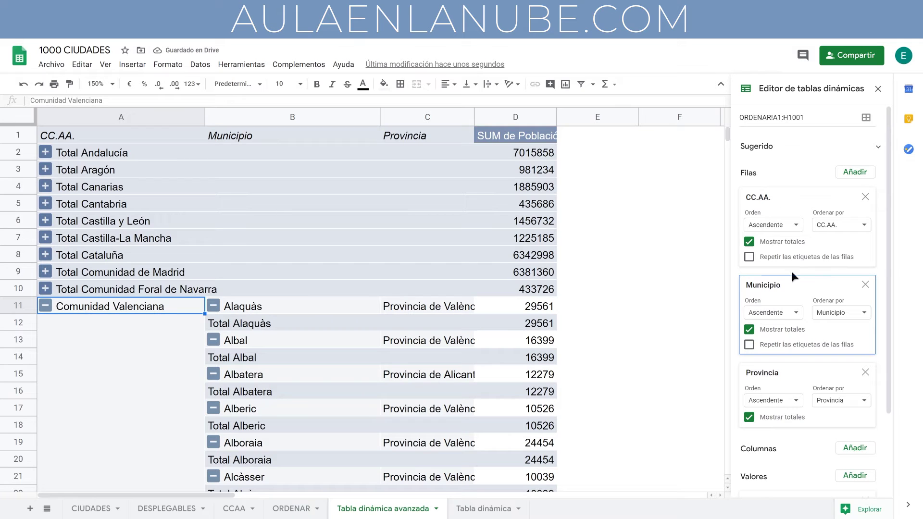
click(45, 308)
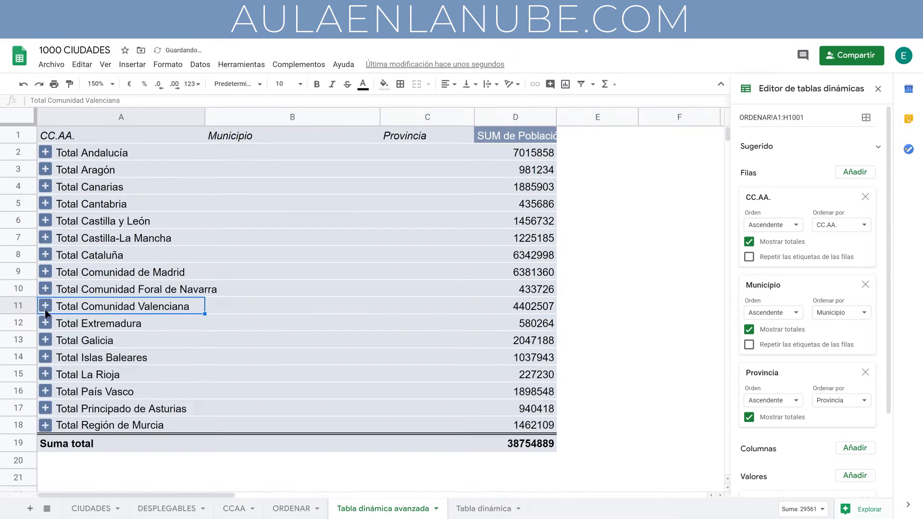
click(46, 169)
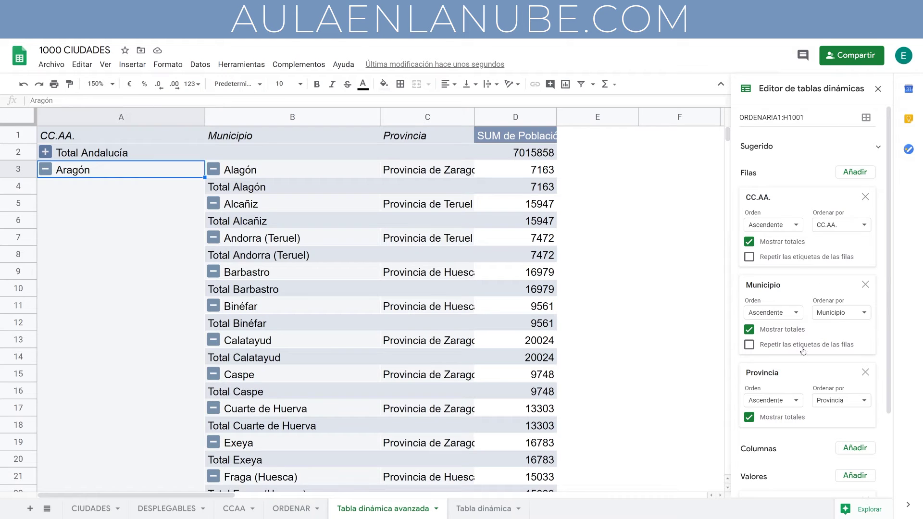
click(789, 384)
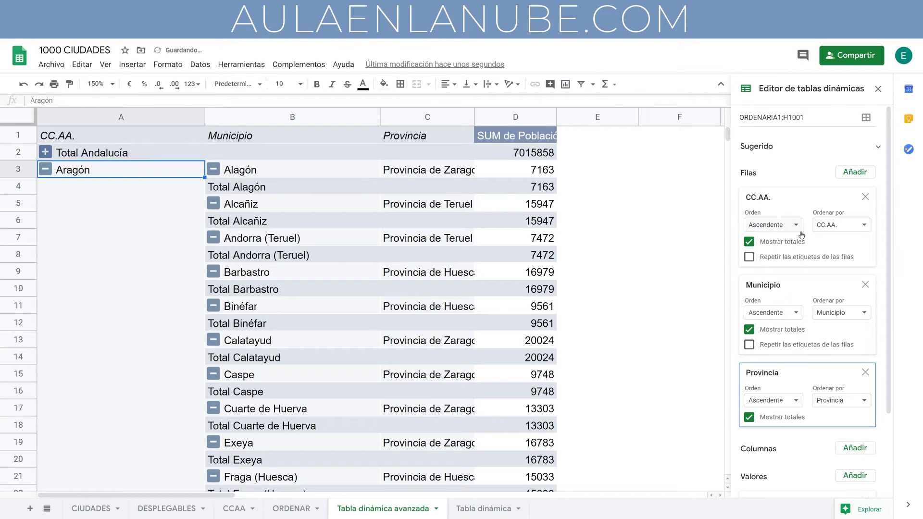
drag(779, 373, 780, 289)
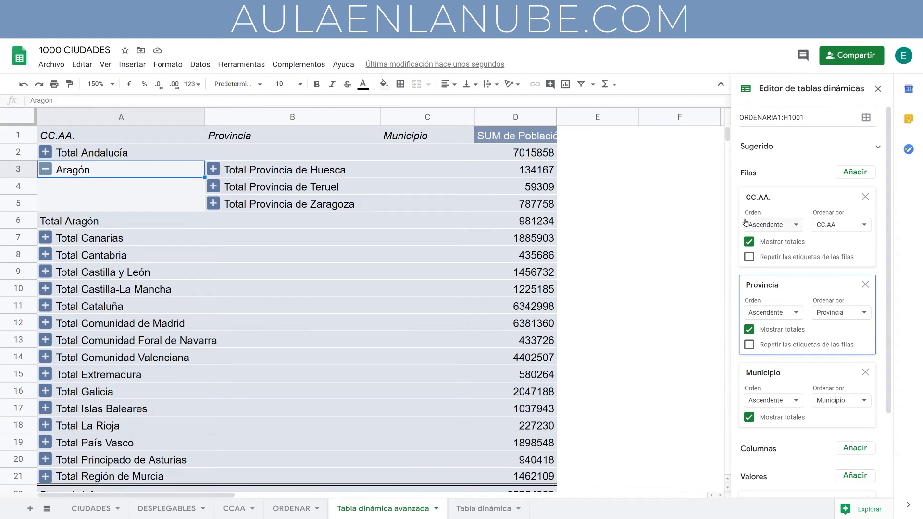
scroll(805, 268, down, 1)
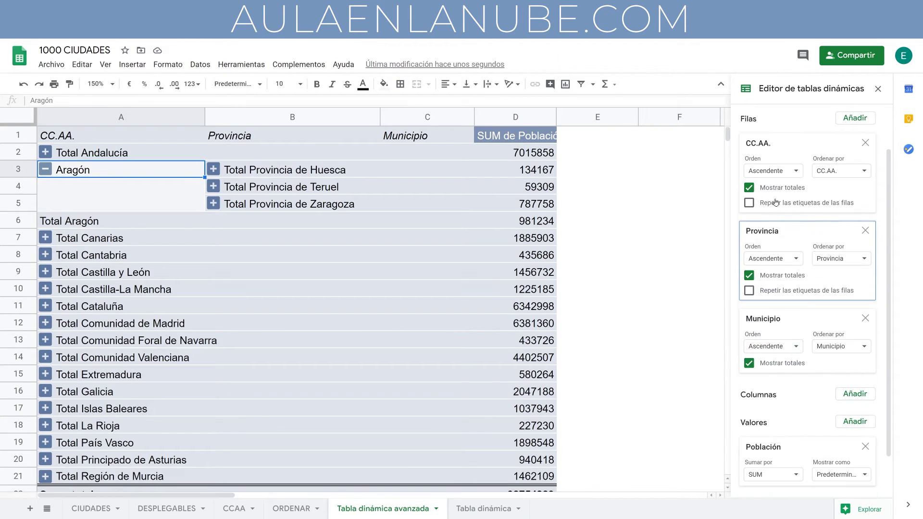
Step: Add Municipio as a pivot filter field and open its Estado dropdown
scroll(805, 236, down, 1)
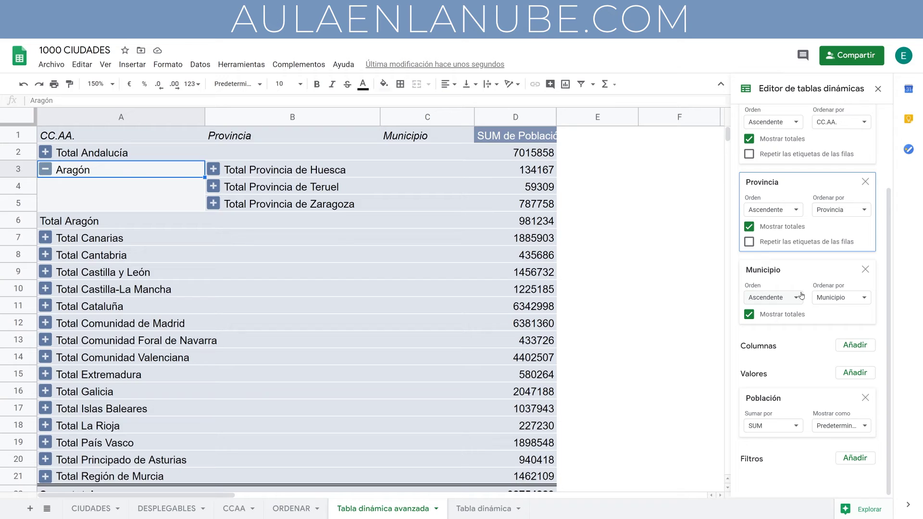
click(852, 462)
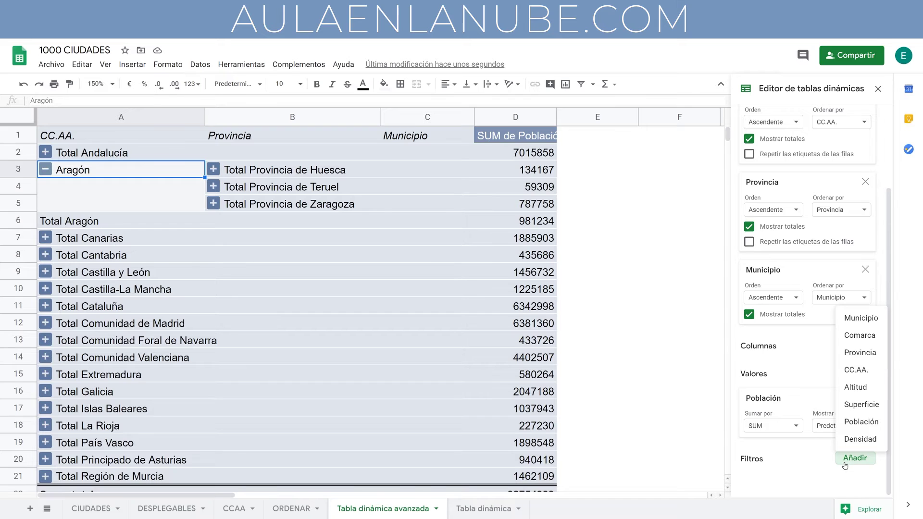
click(865, 318)
scroll(808, 308, down, 1)
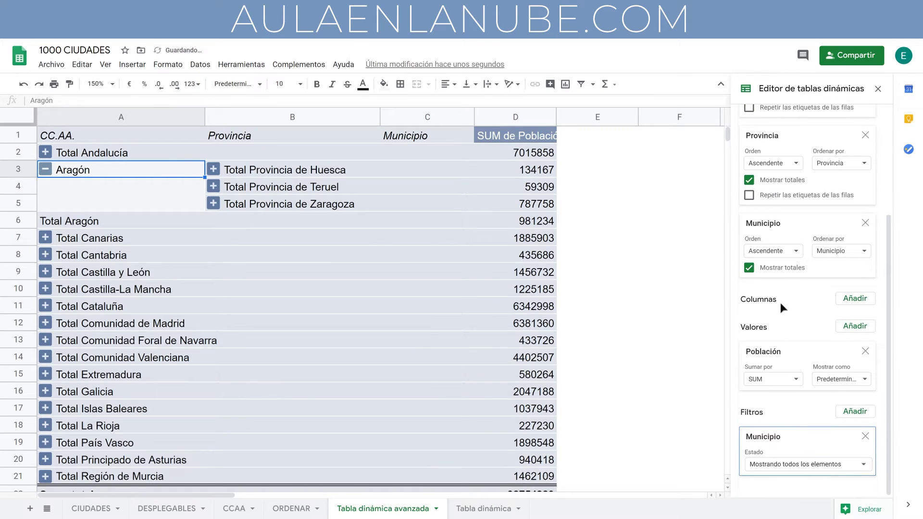
click(774, 464)
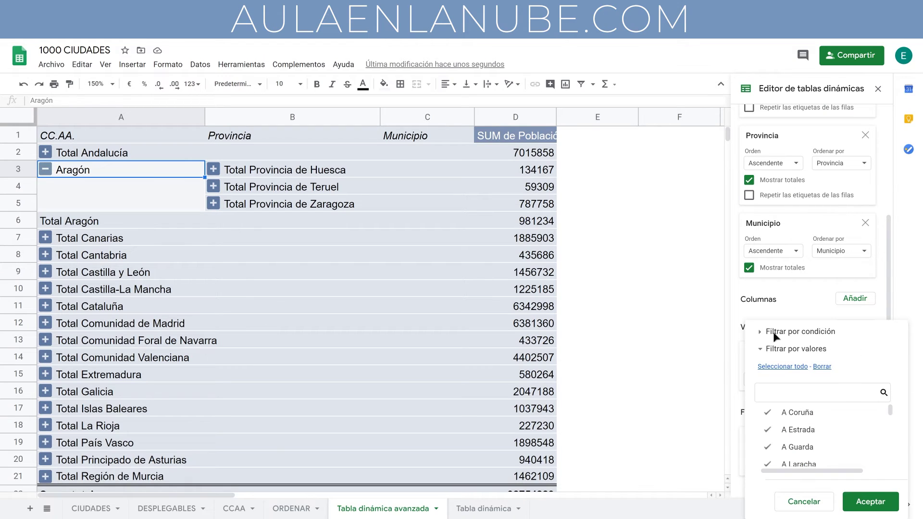
Step: Filter Municipio by 'El texto comienza por' A, dropping the grand total to 3824850
click(775, 331)
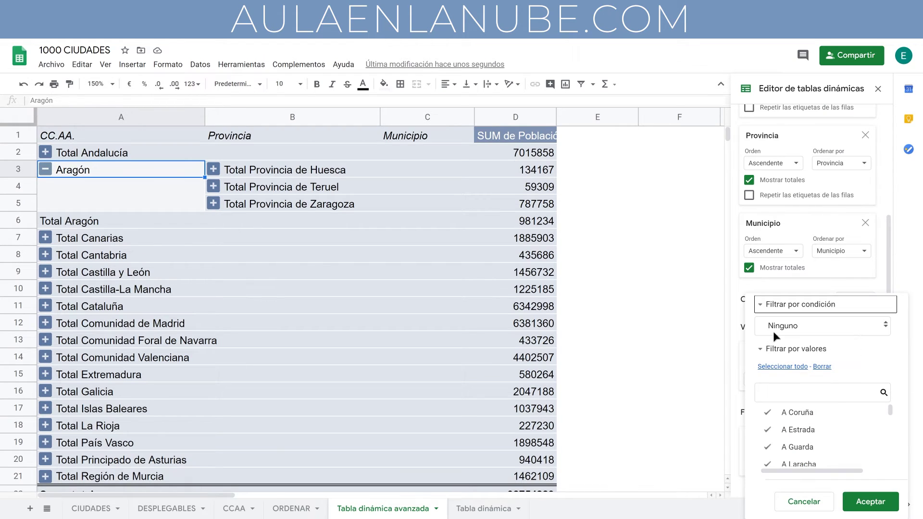
click(813, 327)
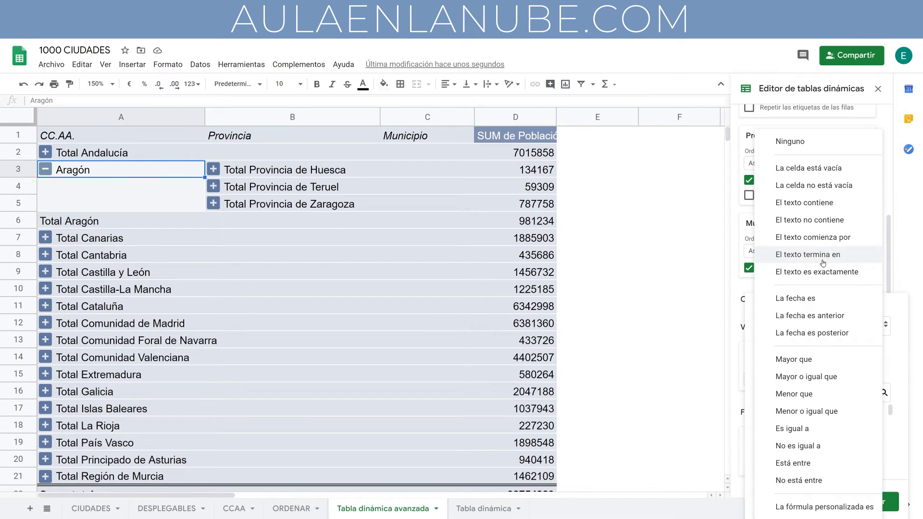
click(826, 238)
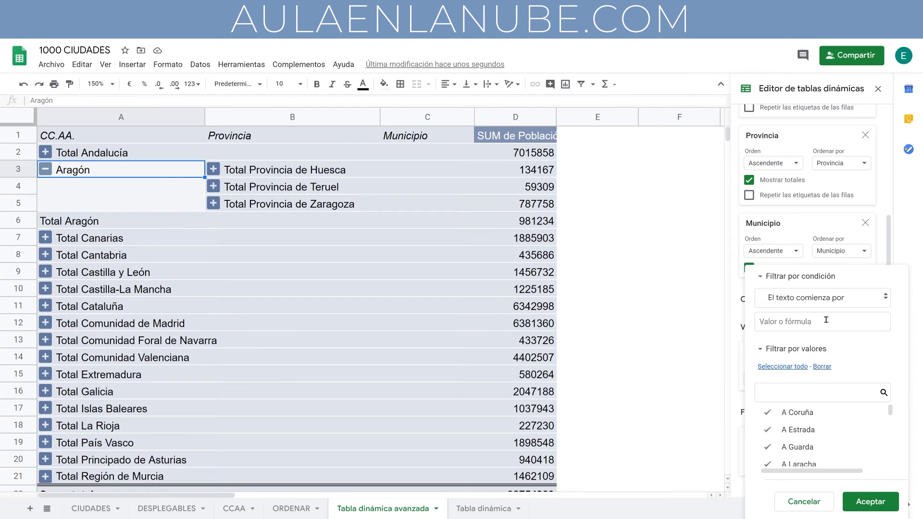
click(792, 323)
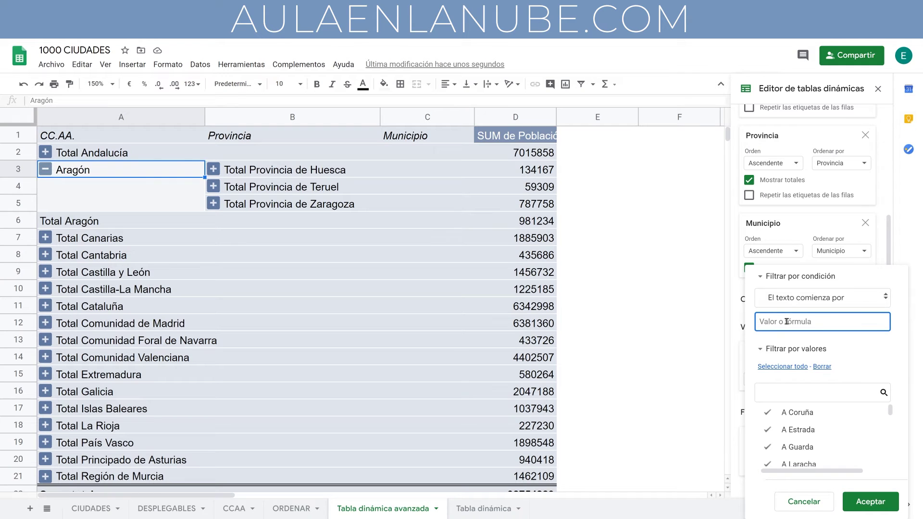
text(A)
click(874, 504)
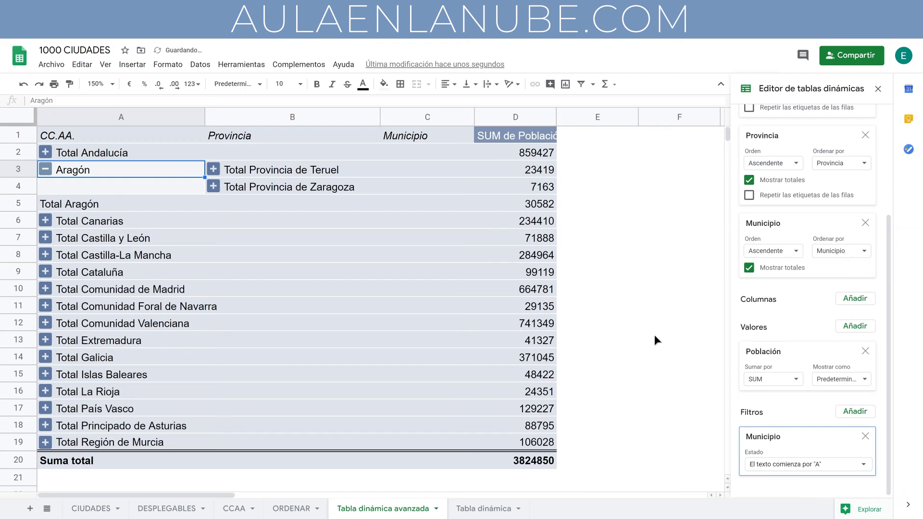
Step: Collapse Aragón, then browse Andalucía's Córdoba and Jaén provinces and collapse Andalucía again
click(45, 169)
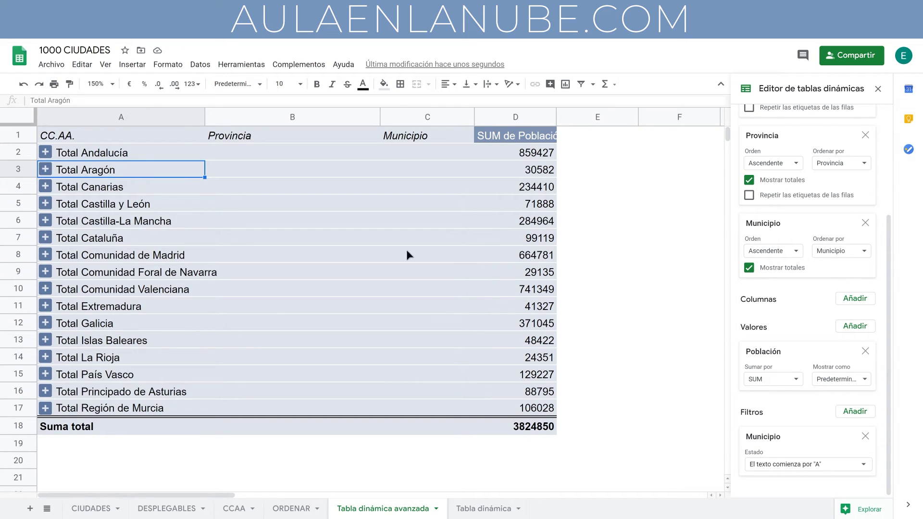
click(45, 153)
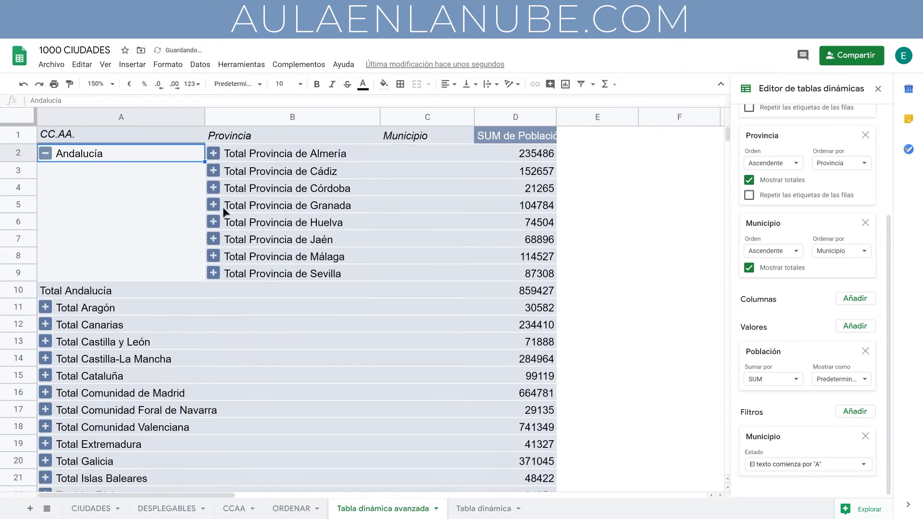
click(213, 188)
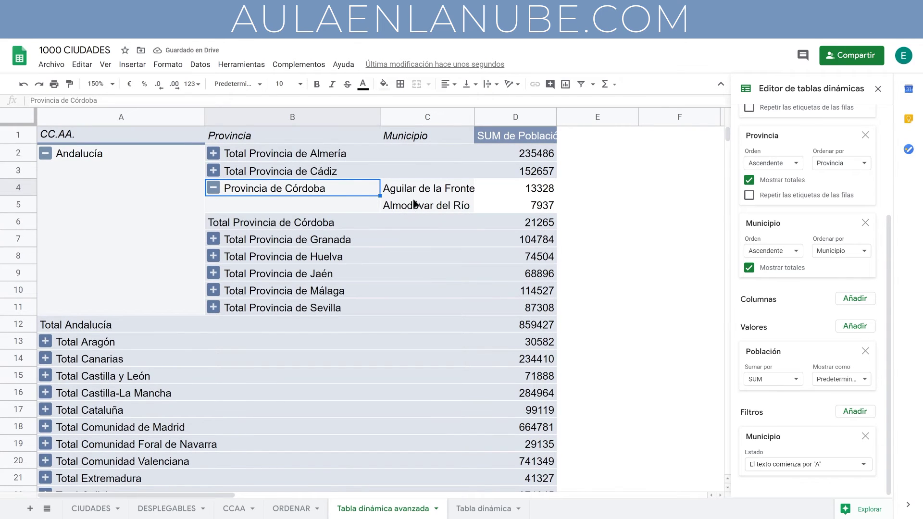
click(214, 273)
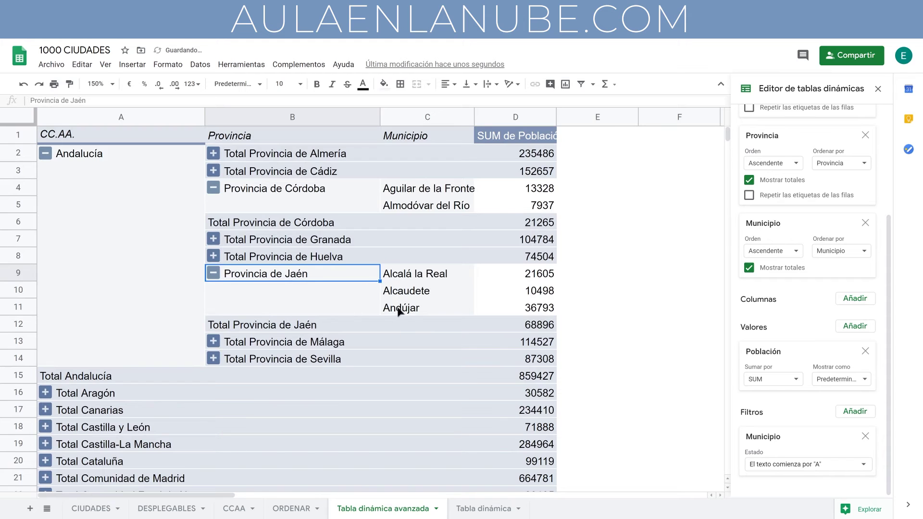
click(215, 273)
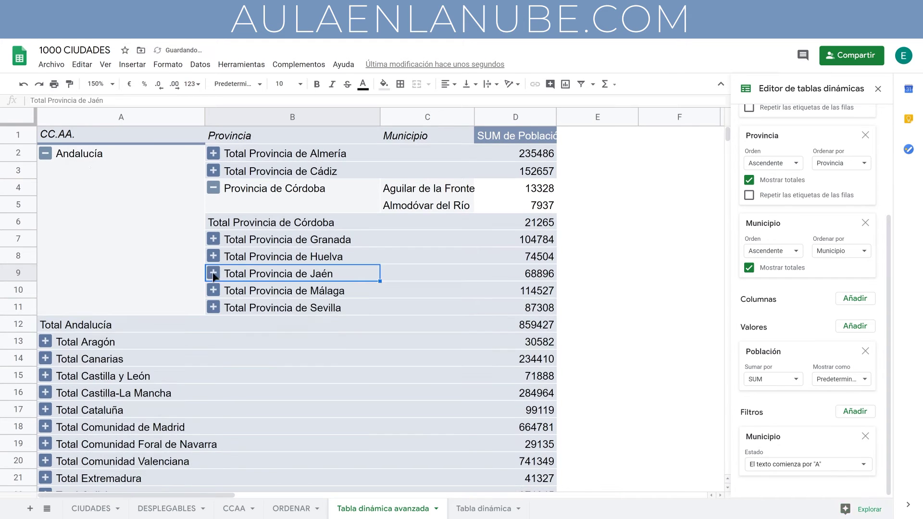
click(50, 155)
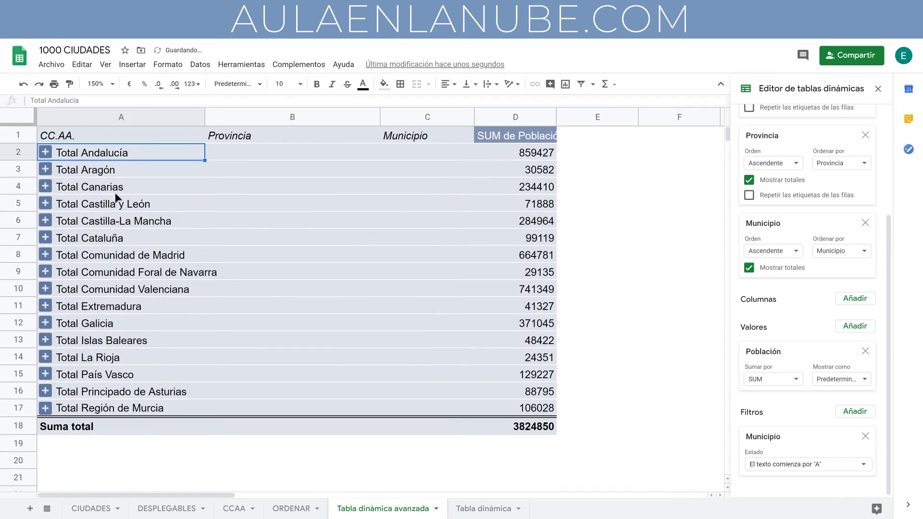
Step: Expand Comunidad Valenciana to its Alicante, Castellón and València province totals
click(48, 289)
click(213, 324)
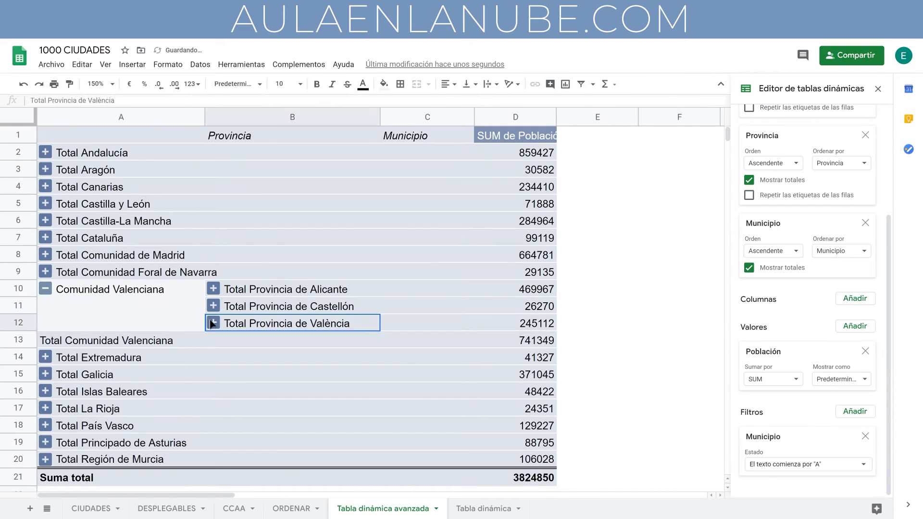
scroll(420, 329, down, 3)
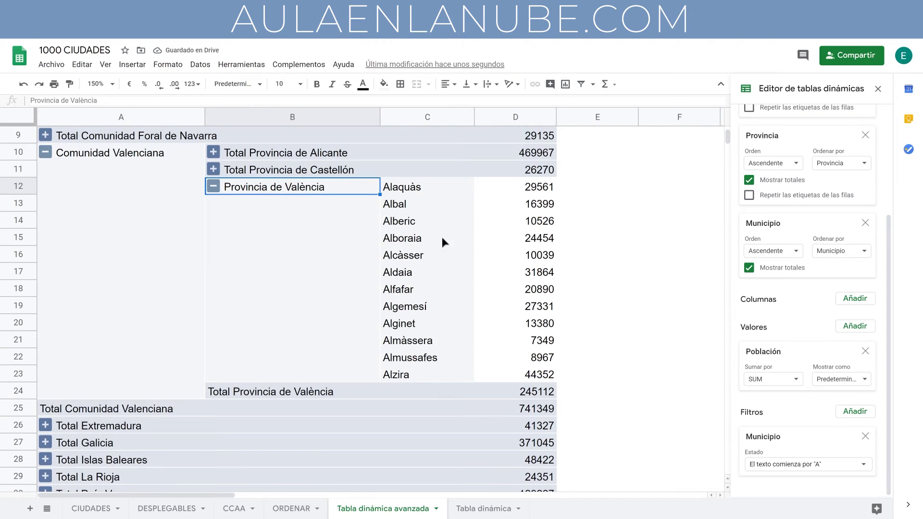
click(213, 187)
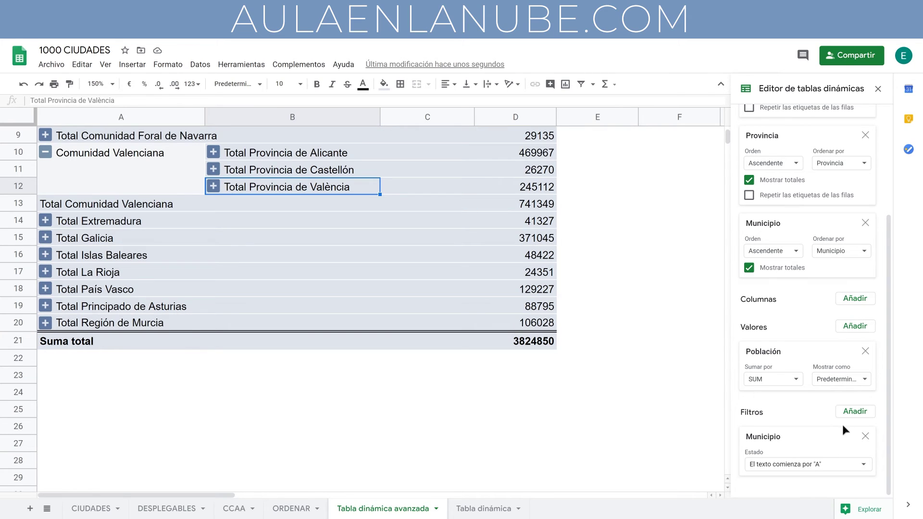
Step: Filter the pivot on Población with condition 'Mayor o igual que' 50000
click(855, 416)
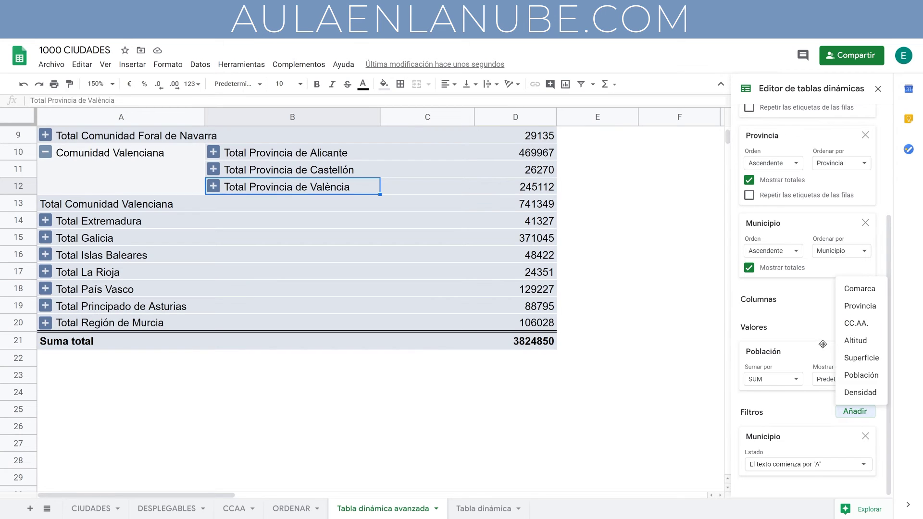
click(862, 376)
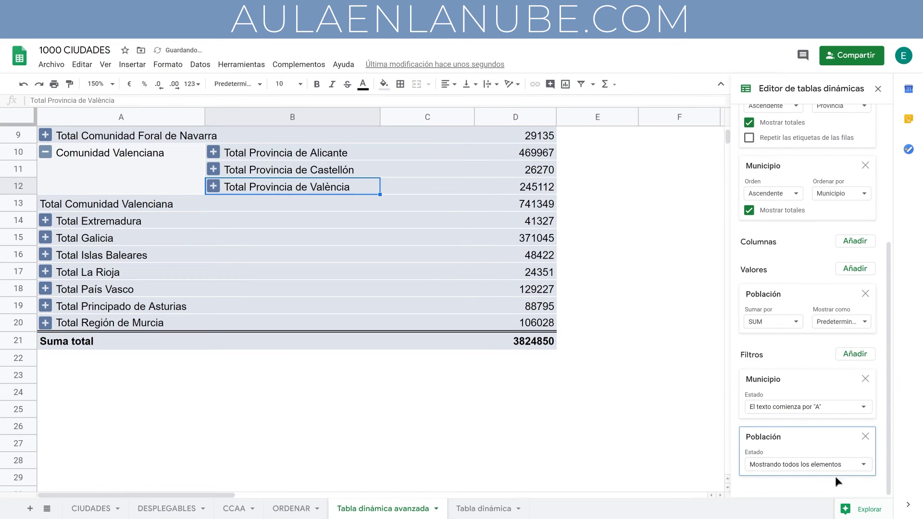
click(809, 465)
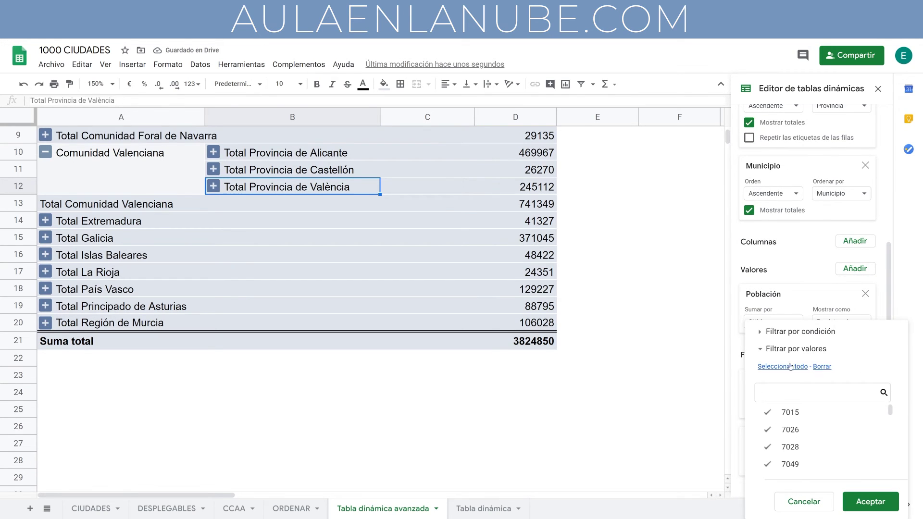
click(795, 332)
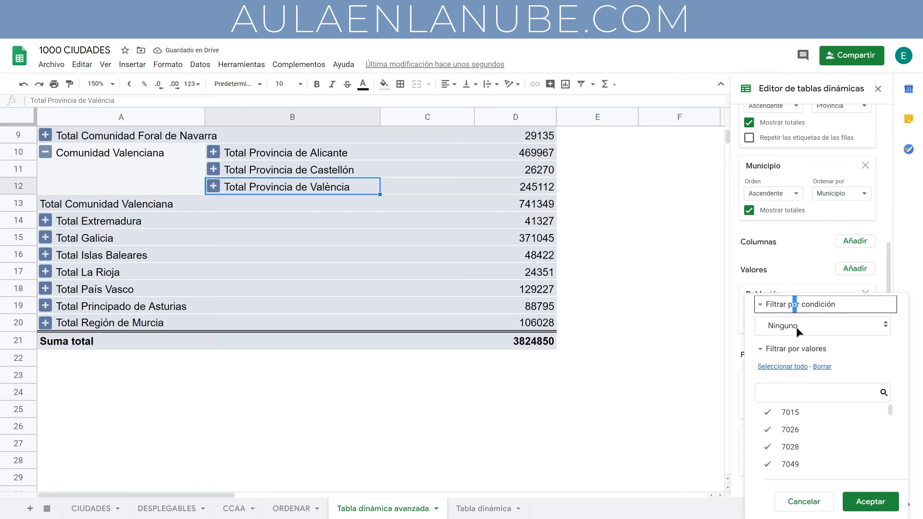
click(795, 327)
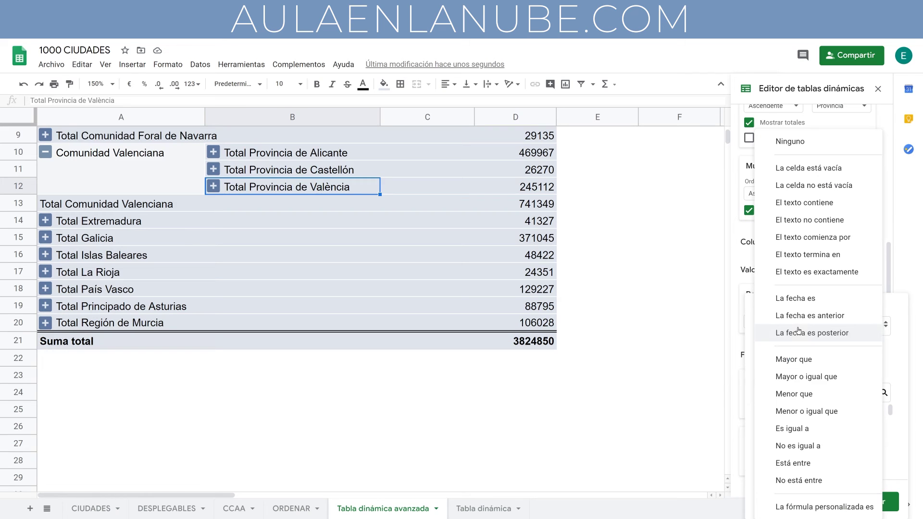
click(829, 378)
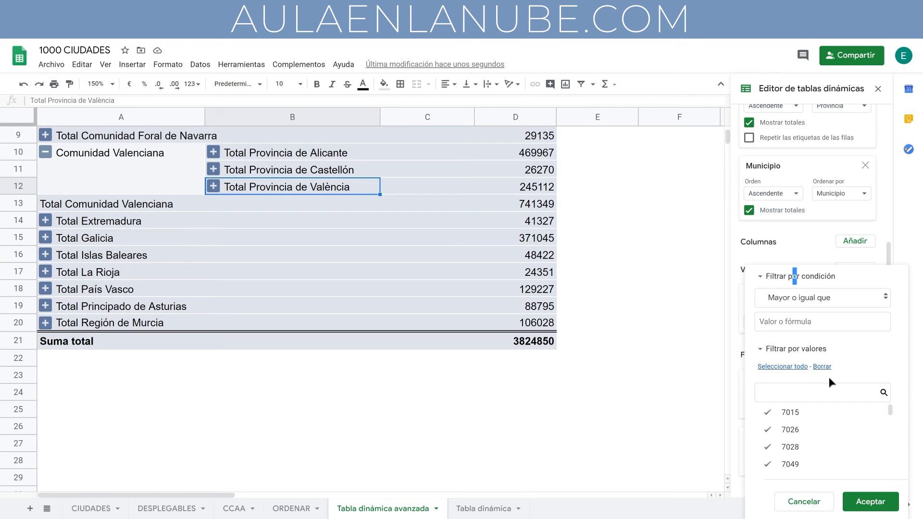
click(813, 323)
text(50000)
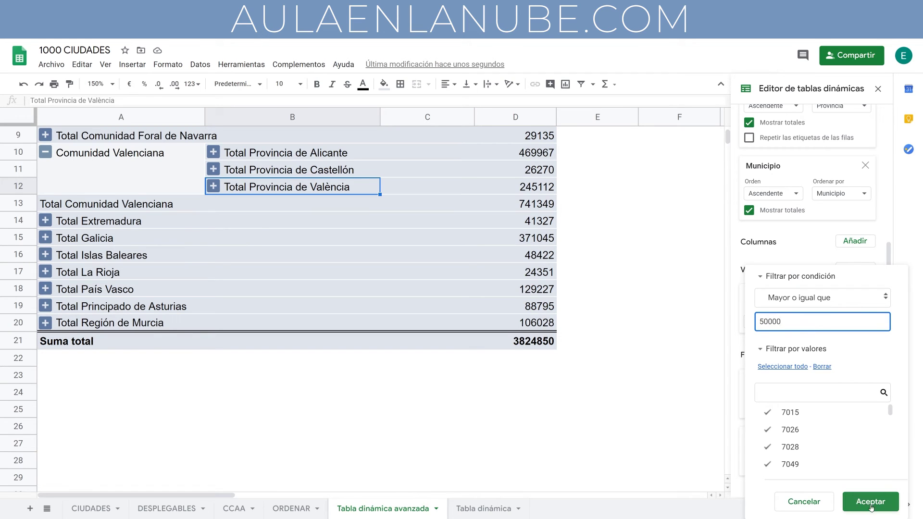
click(860, 502)
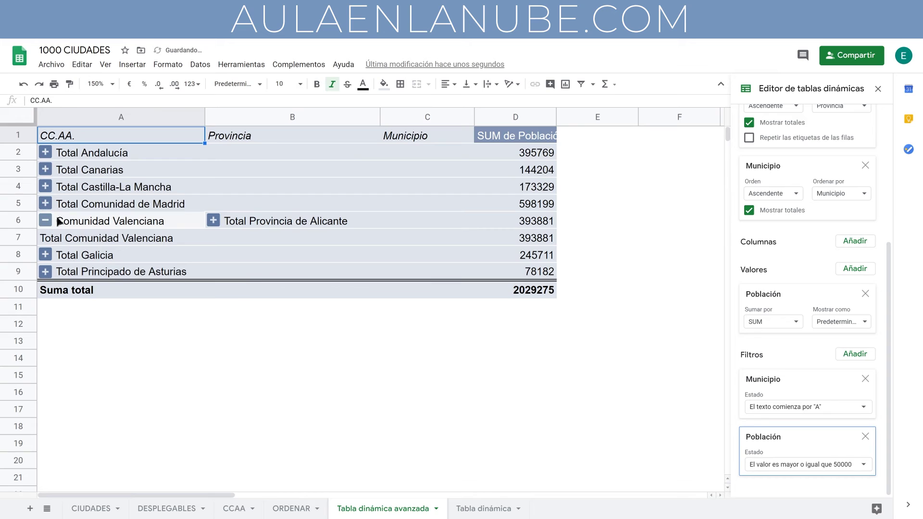
Step: Collapse Comunidad Valenciana and expand Andalucía's Almería, Cádiz and Sevilla provinces into municipalities
click(45, 221)
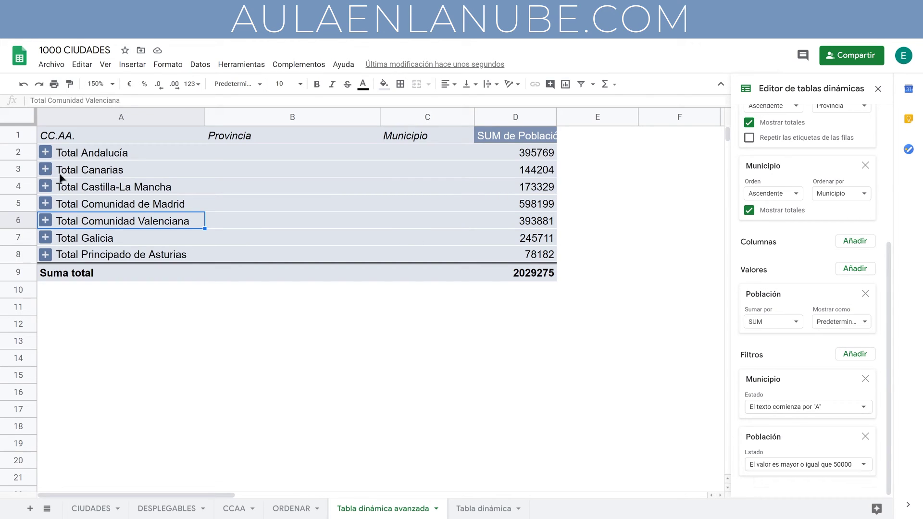
click(49, 154)
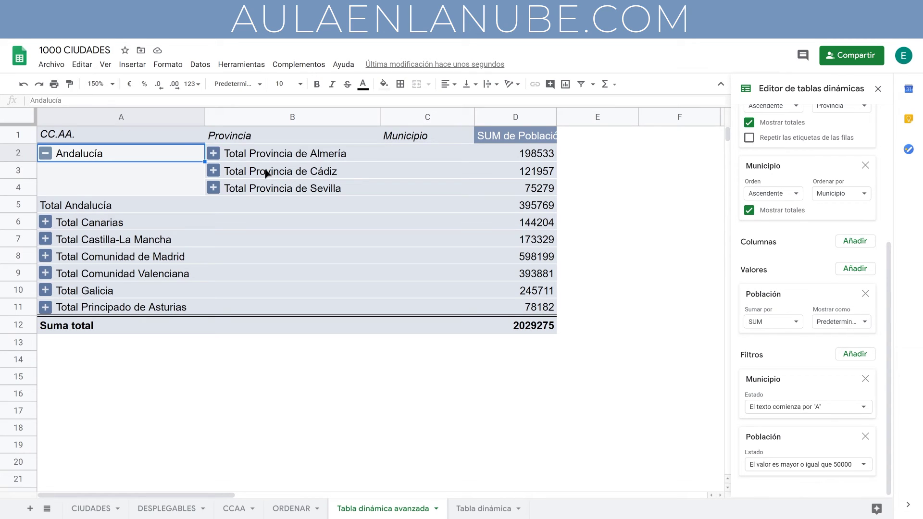
click(214, 153)
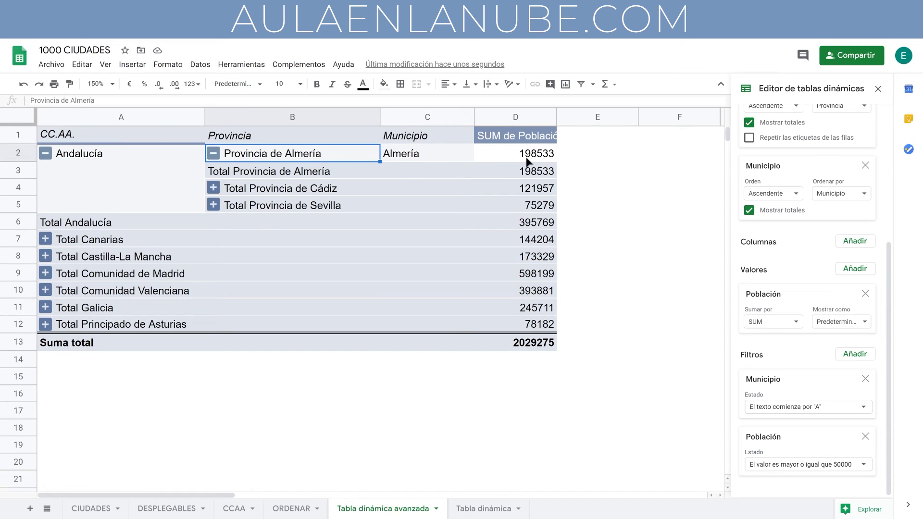
click(213, 188)
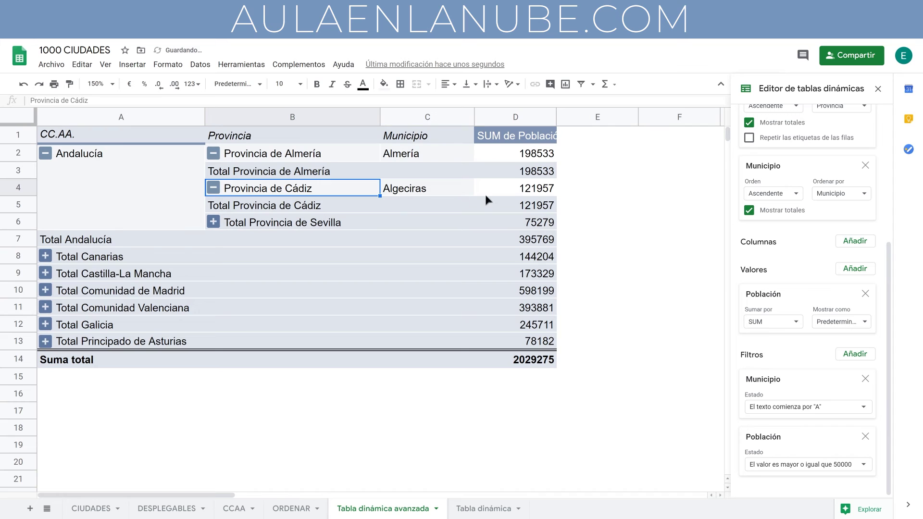
click(213, 221)
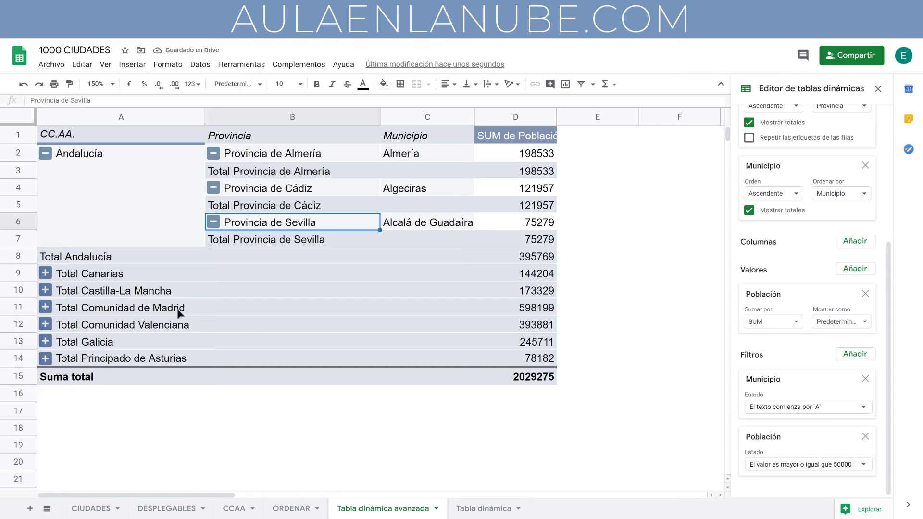
Step: View Madrid and Alicante municipalities, then collapse Madrid, Andalucía and Comunidad Valenciana
click(45, 308)
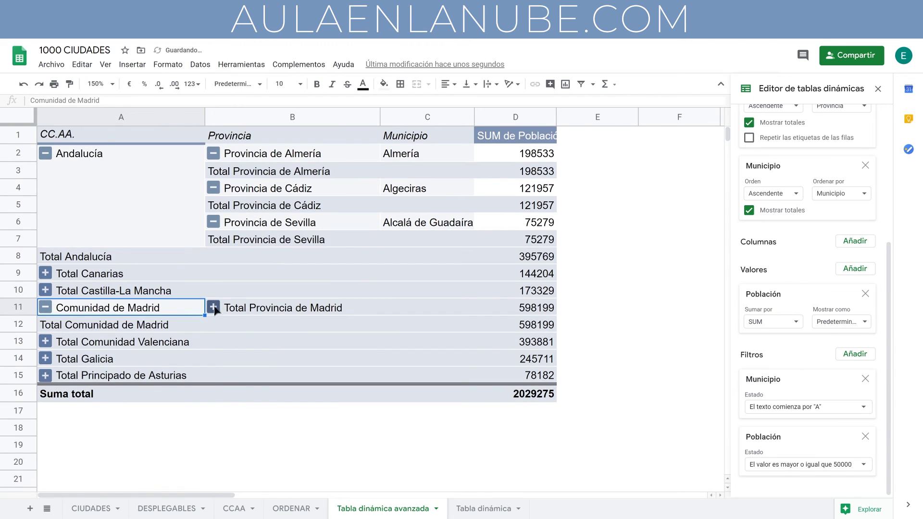
click(214, 309)
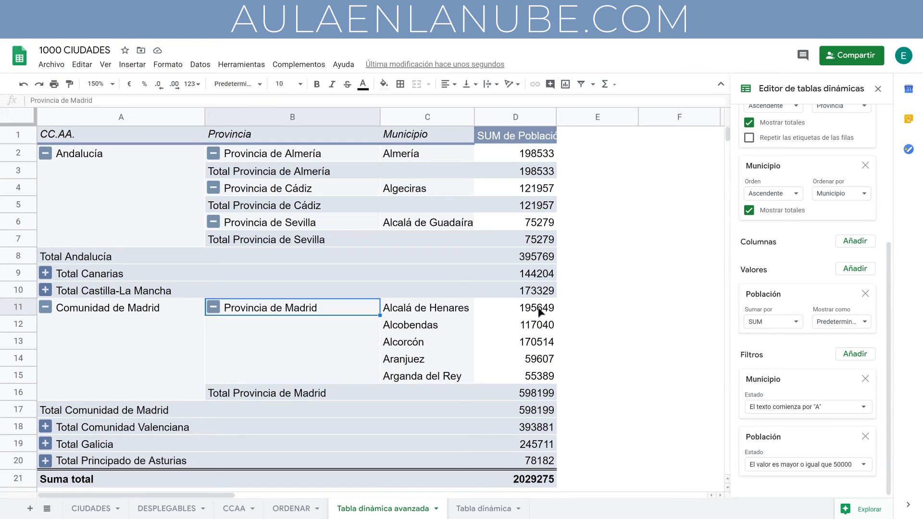
scroll(192, 308, down, 4)
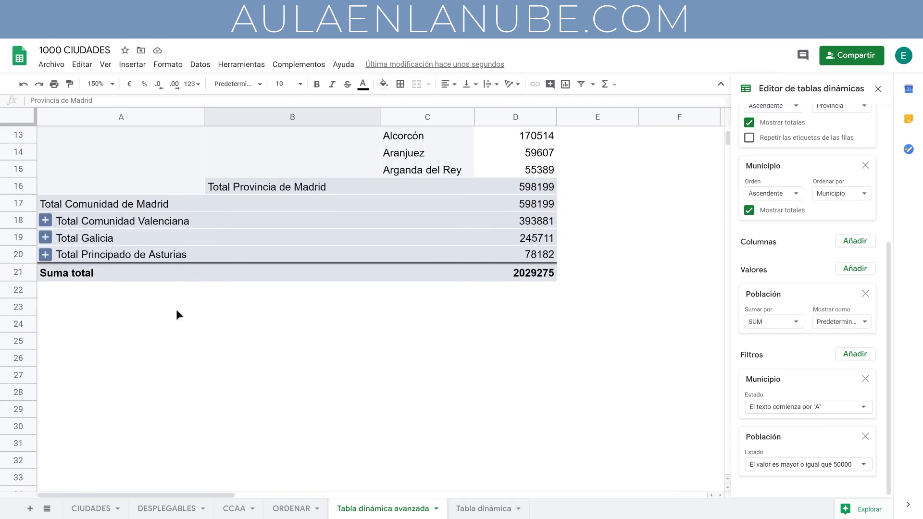
click(46, 221)
click(213, 221)
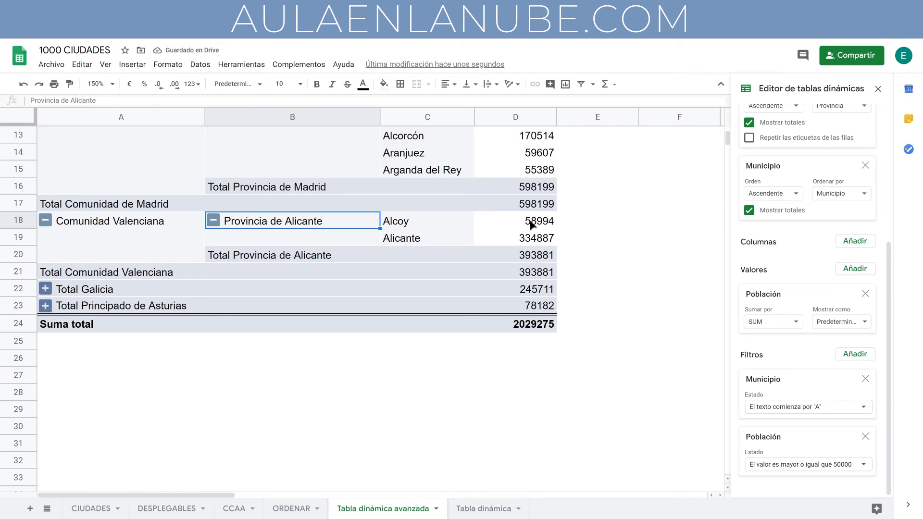
scroll(423, 242, up, 4)
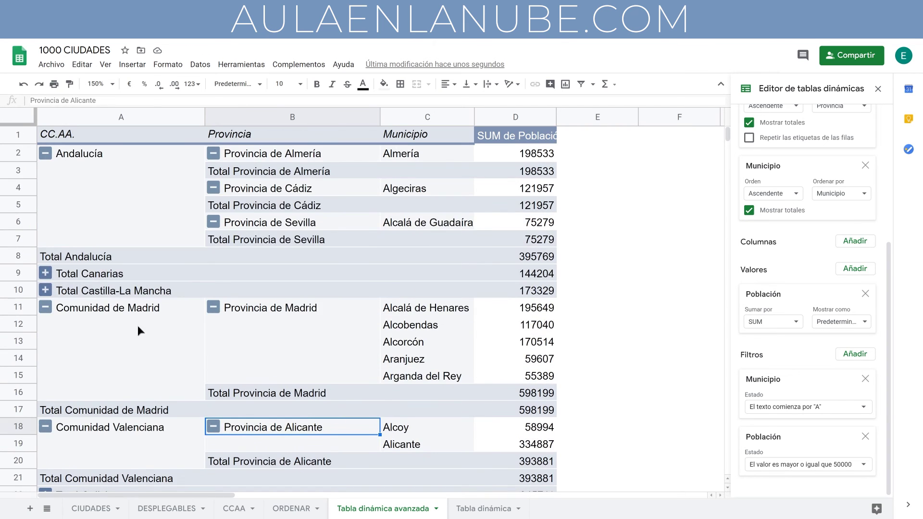
click(46, 311)
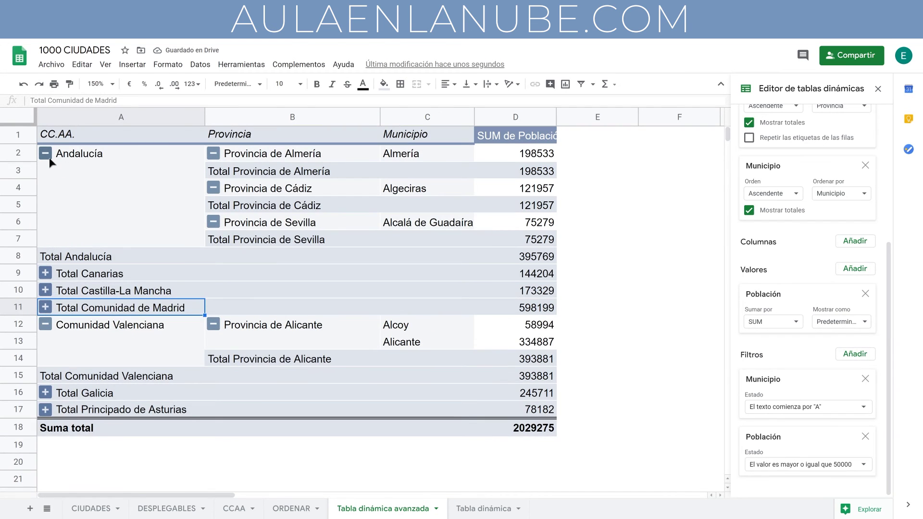
click(48, 156)
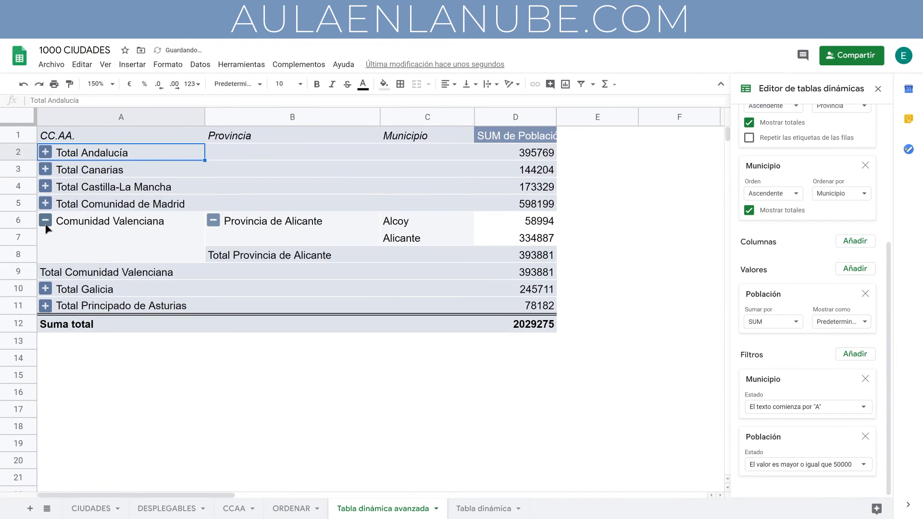
click(46, 224)
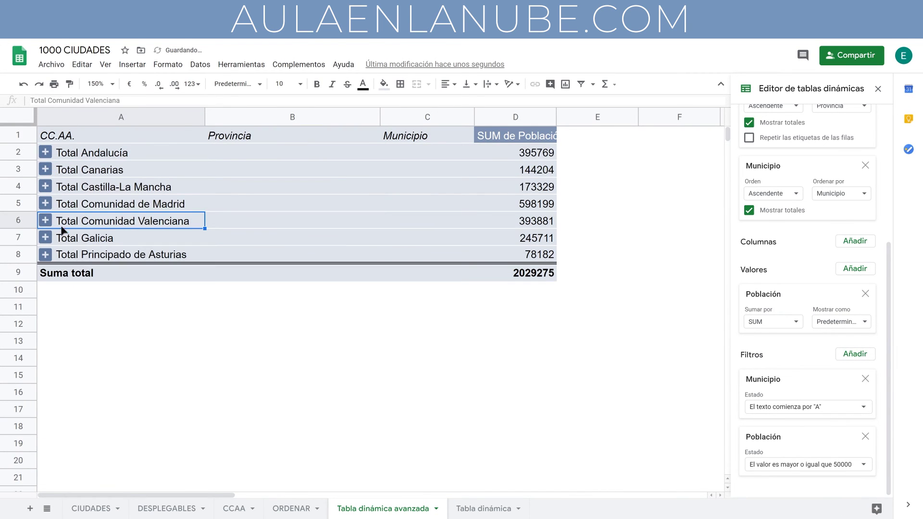
Step: Remove both the Municipio and Población filters from the pivot table
click(866, 379)
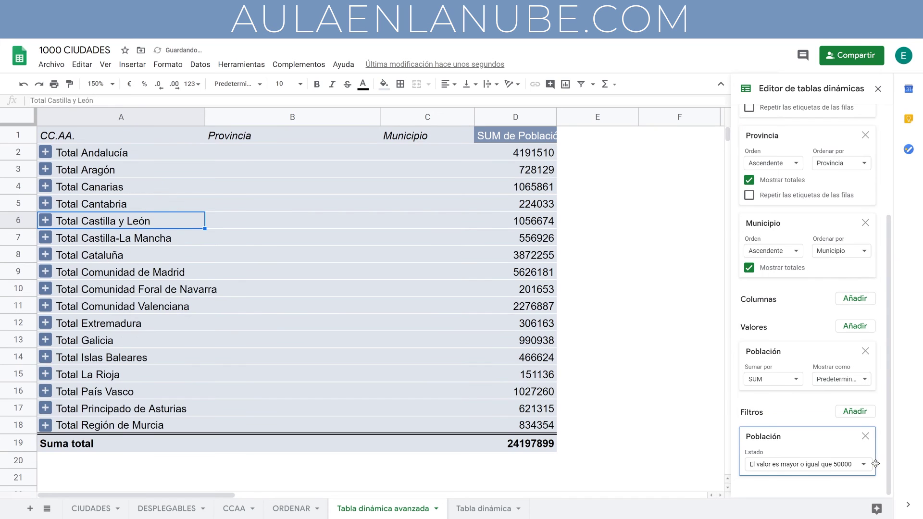
click(865, 437)
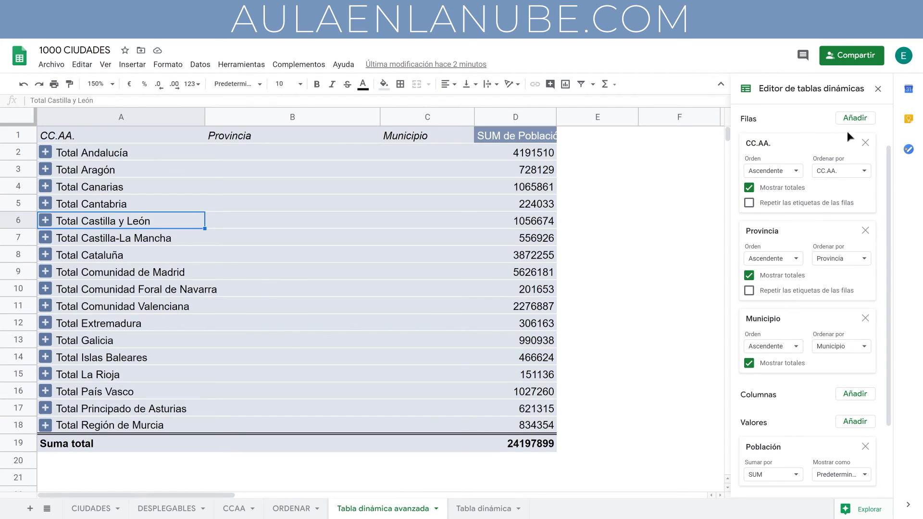
Step: Add Comarca as a row level, collapse all Andalucía provinces, then expand Provincia de Cádiz
click(856, 118)
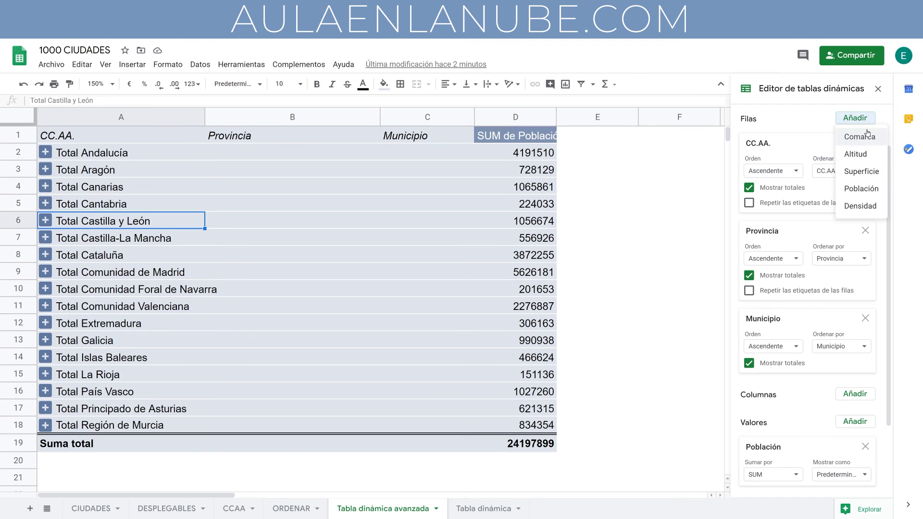
click(860, 136)
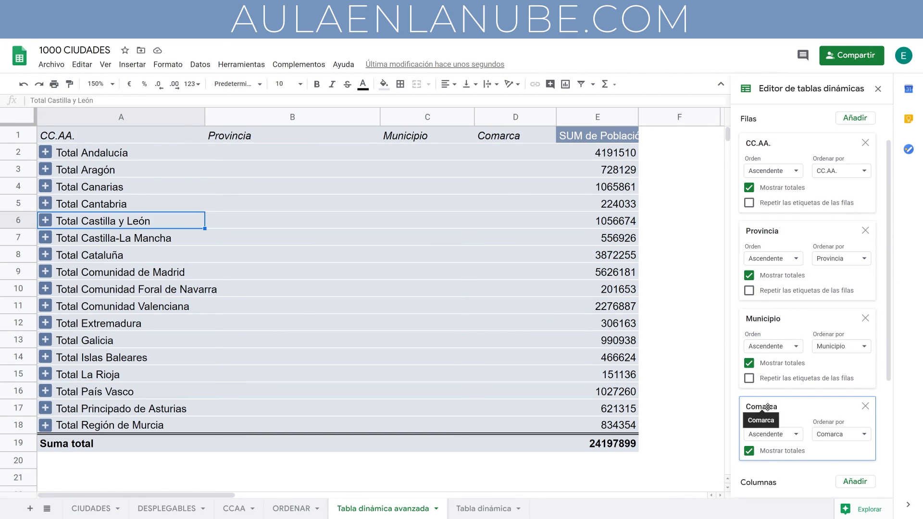
click(96, 153)
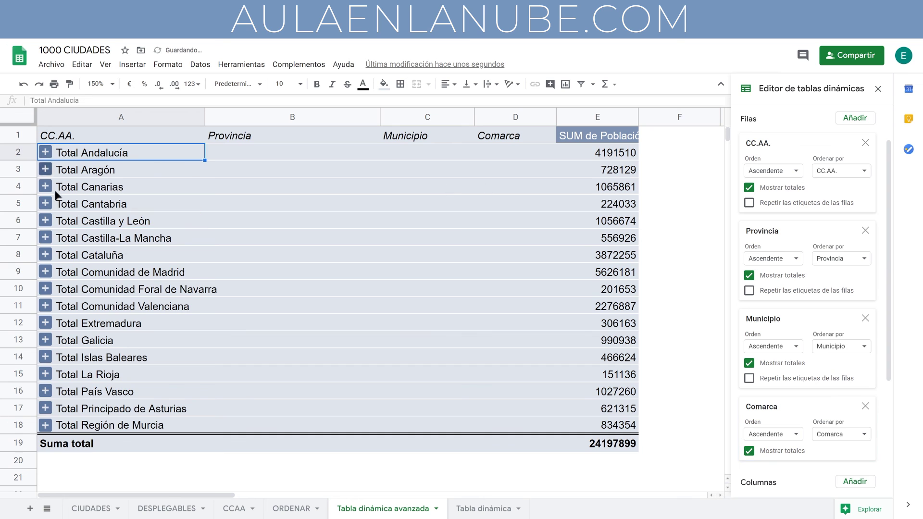
click(45, 152)
right_click(216, 165)
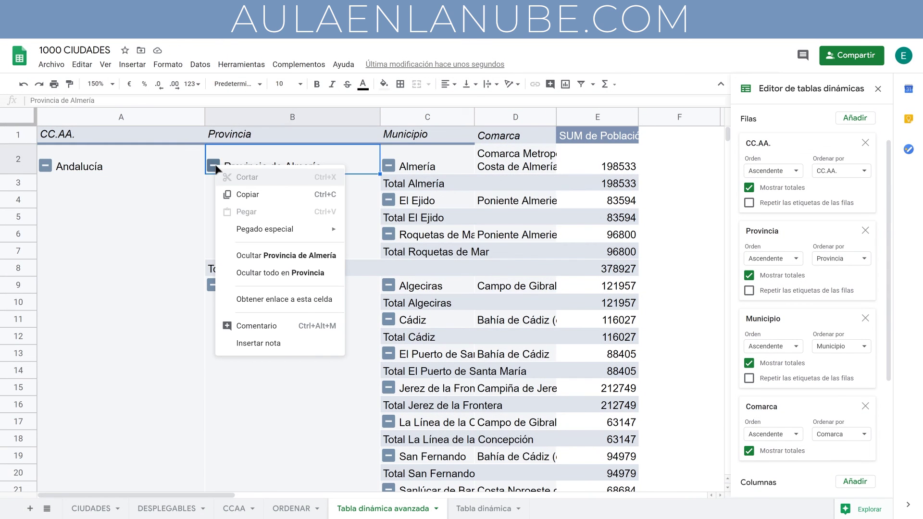
click(299, 271)
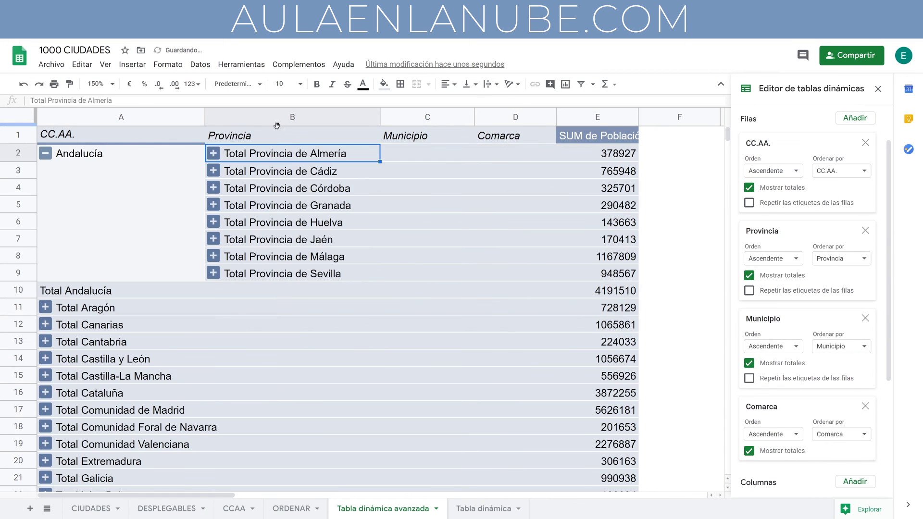
click(214, 171)
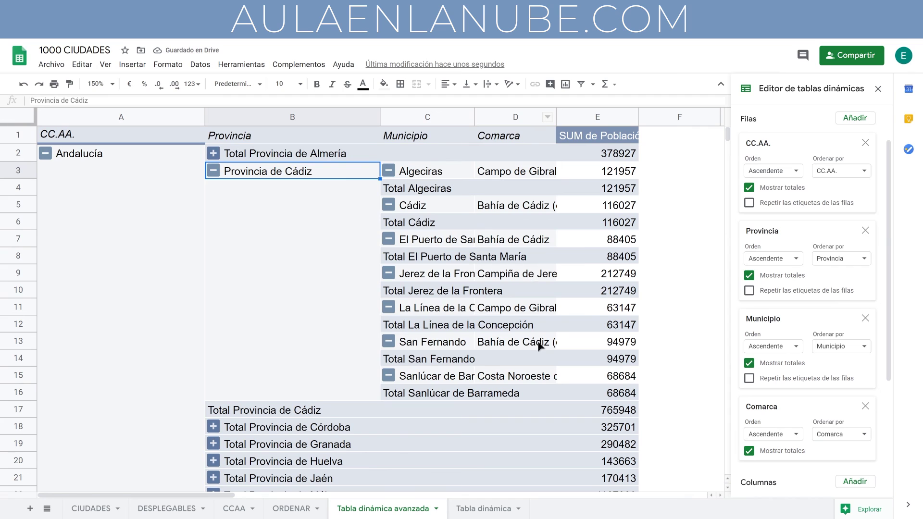
Step: Move Comarca above Municipio in Filas and collapse all Cádiz comarcas, reopening Campo de Gibraltar
drag(761, 414, 775, 325)
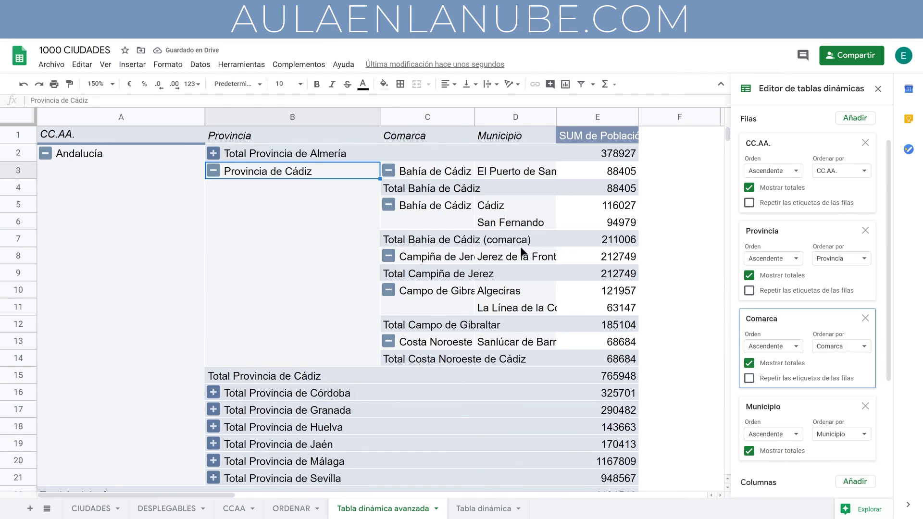
right_click(390, 173)
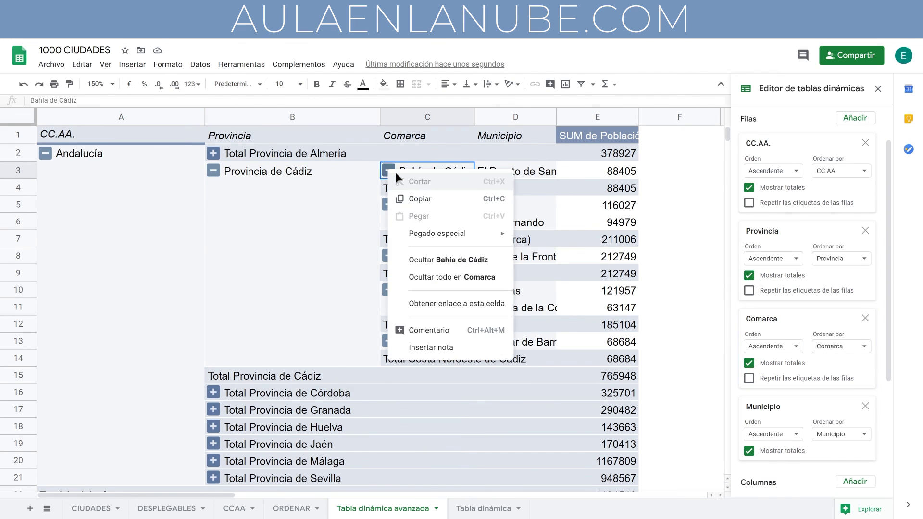
click(444, 278)
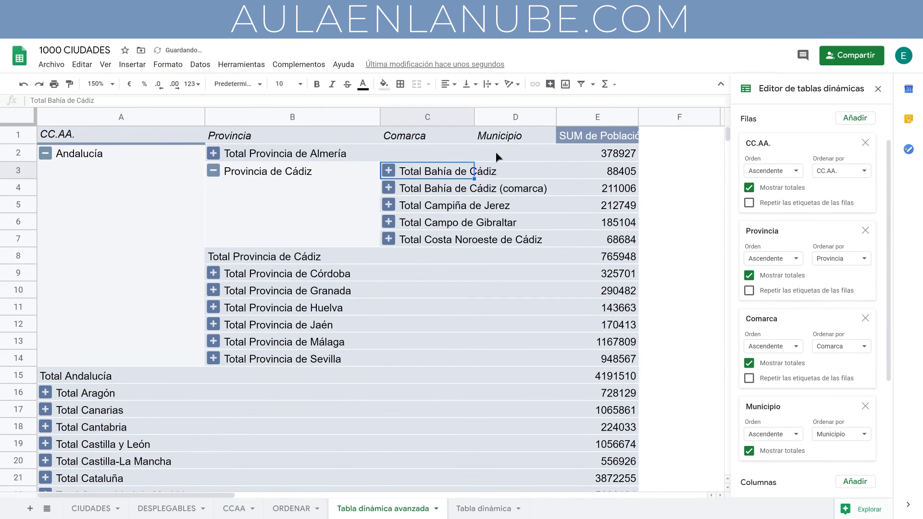
click(385, 225)
click(386, 224)
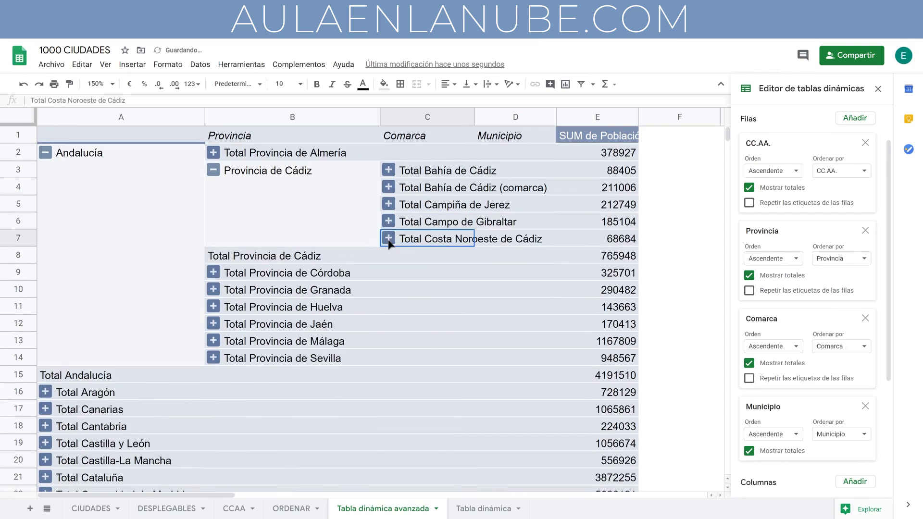
click(388, 239)
click(388, 239)
click(388, 222)
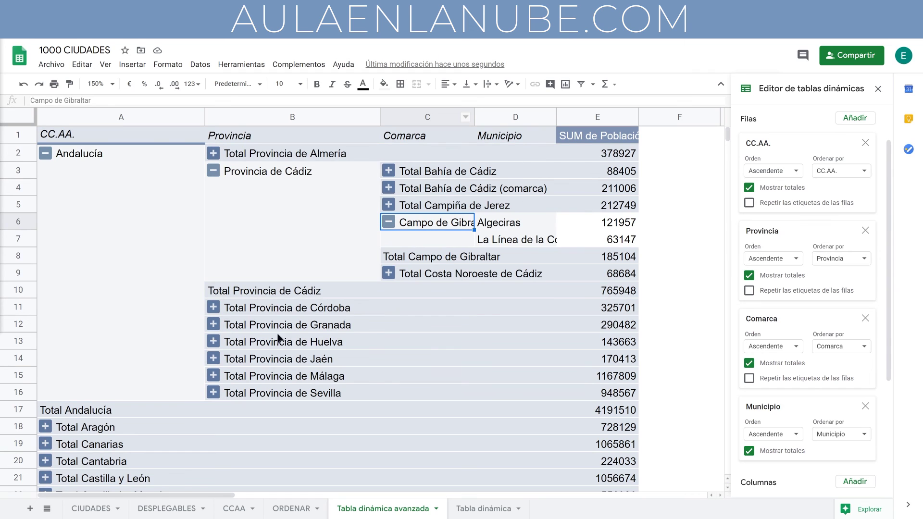
Step: Expand Provincia de Málaga and its Costa del Sol Occidental comarca to view municipalities
click(213, 377)
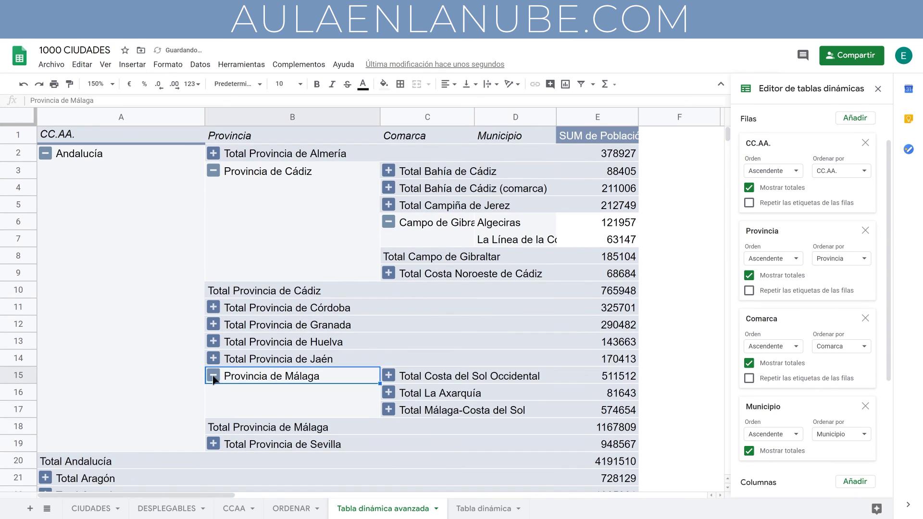
click(389, 377)
scroll(411, 341, down, 2)
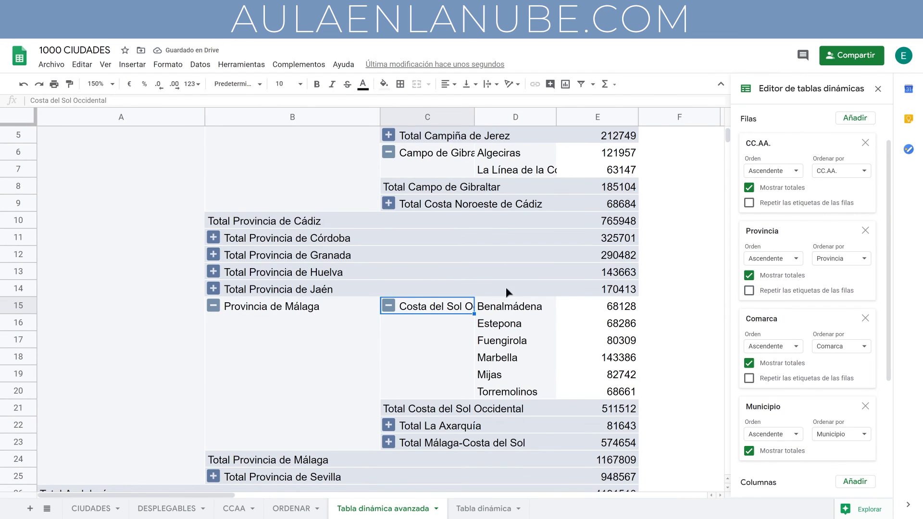
scroll(490, 372, up, 2)
scroll(490, 371, down, 4)
scroll(488, 369, up, 4)
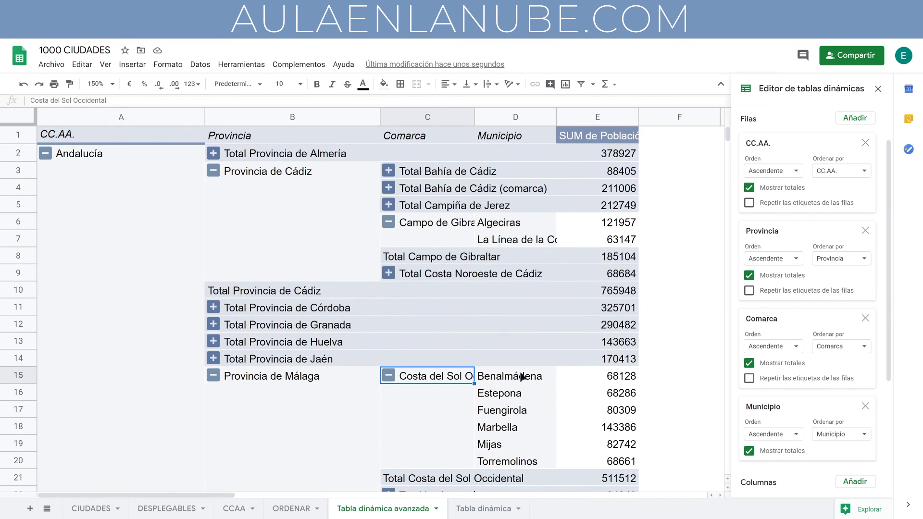
Step: Collapse Costa del Sol Occidental, Málaga, Cádiz and Andalucía back to their total rows
click(389, 376)
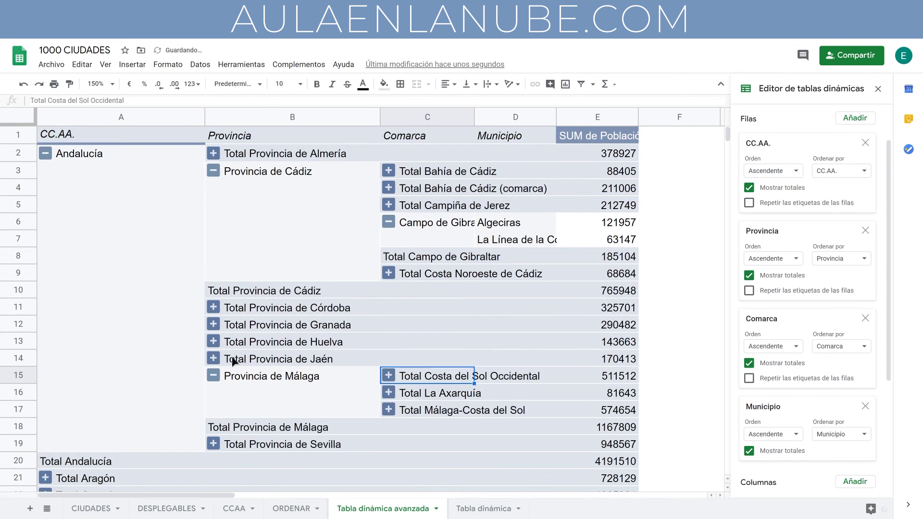
click(213, 376)
click(213, 171)
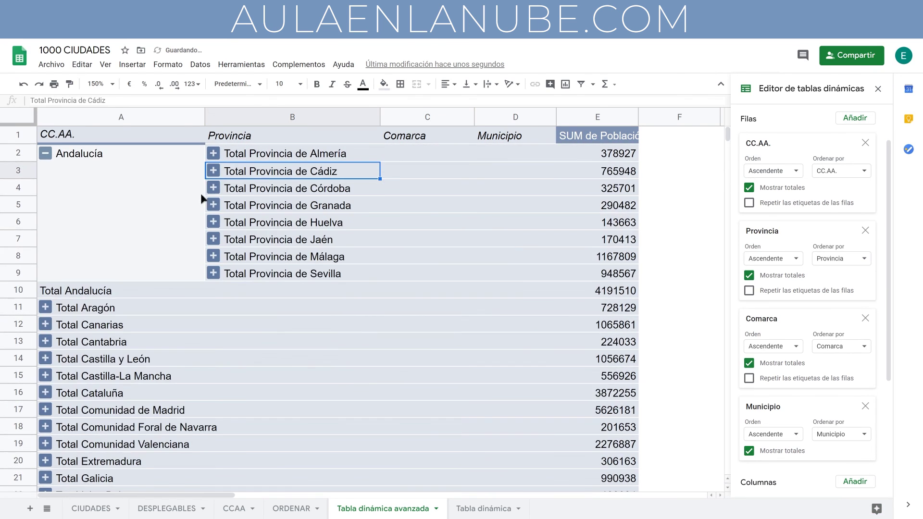
click(45, 154)
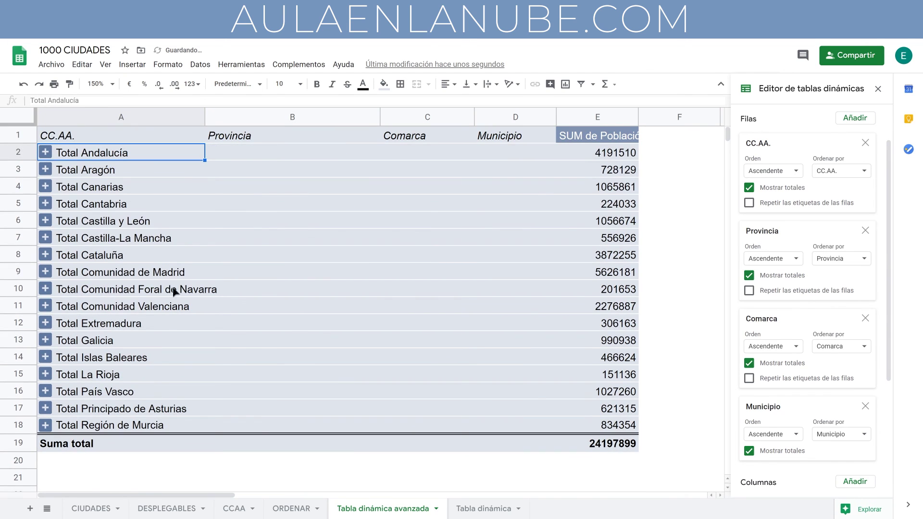